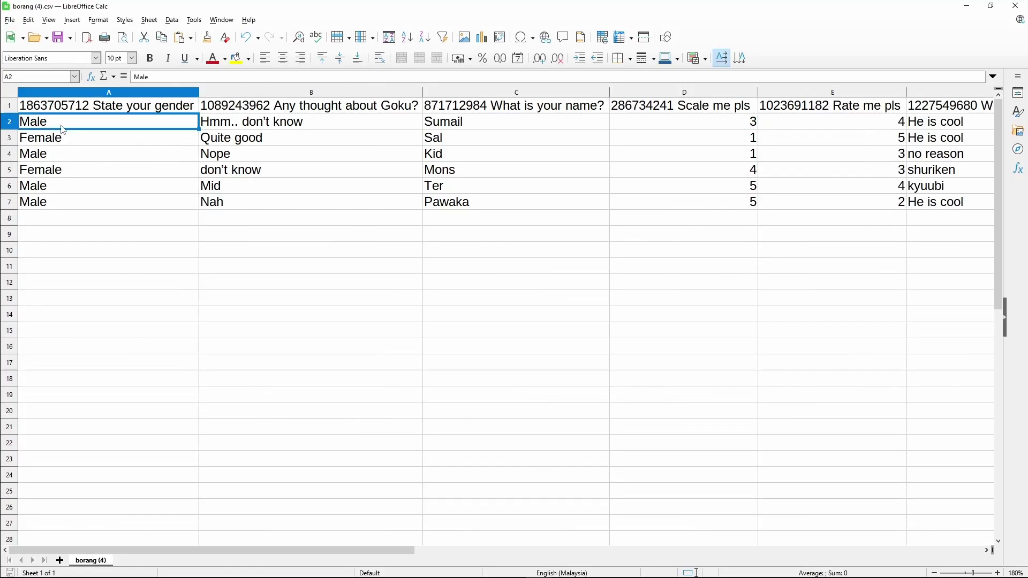
# Load borang (4).csv as Borang's list of answers for the form
pyautogui.click(63, 132)
pyautogui.hotkey('alt', 'Tab')
pyautogui.click(246, 278)
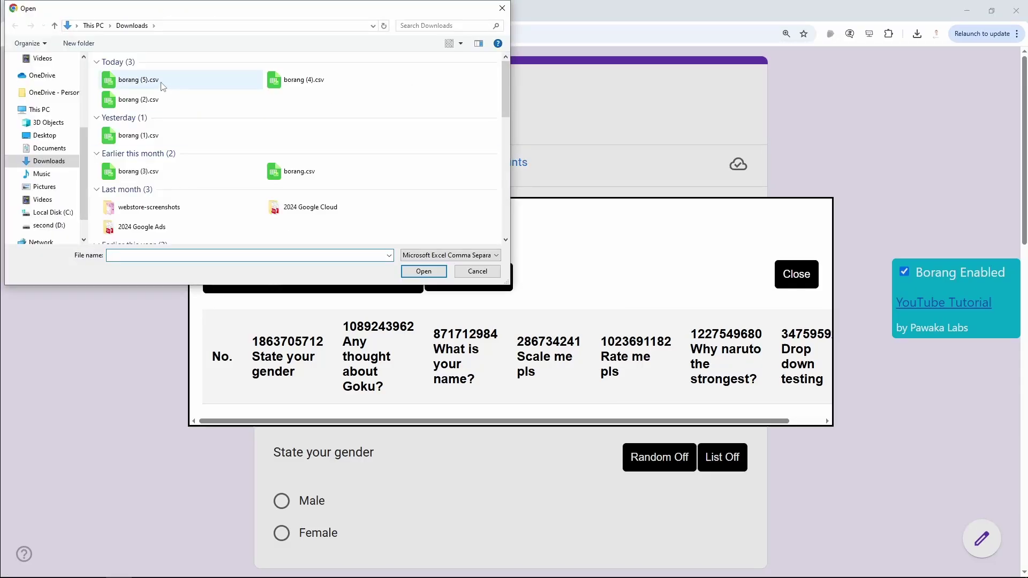
pyautogui.doubleClick(303, 80)
pyautogui.click(797, 161)
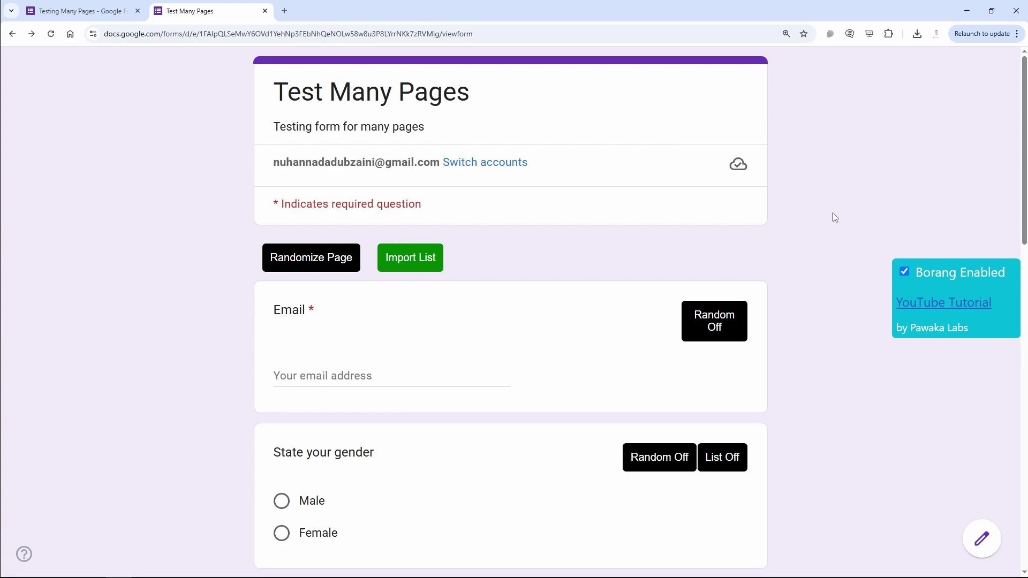
# Turn on Email Random and gender List, then reload the form with F5 to reset
pyautogui.scroll(-3, 803, 204)
pyautogui.click(715, 160)
pyautogui.scroll(-1, 716, 161)
pyautogui.click(659, 243)
pyautogui.click(740, 247)
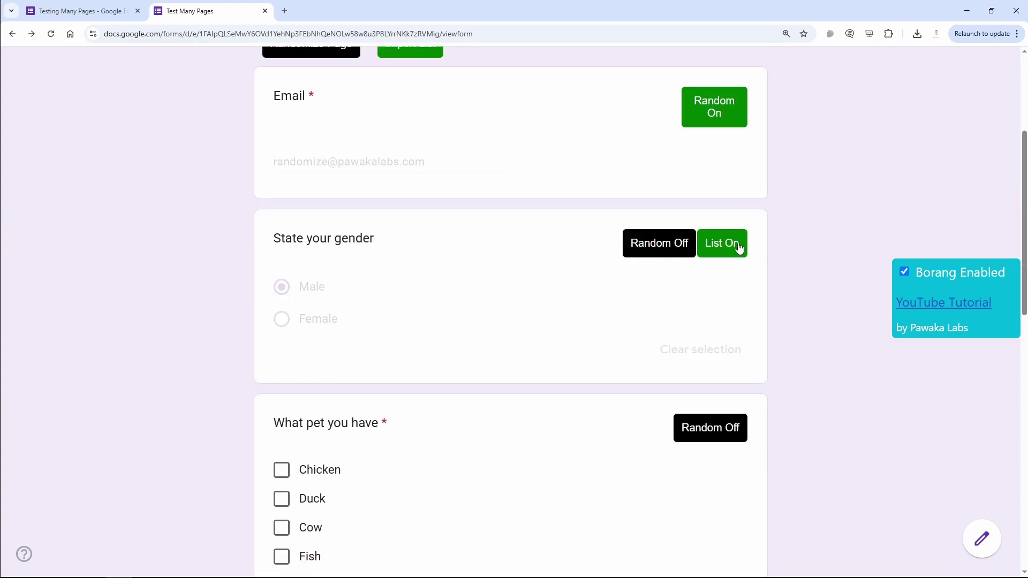
pyautogui.scroll(-5, 734, 214)
pyautogui.press('F5')
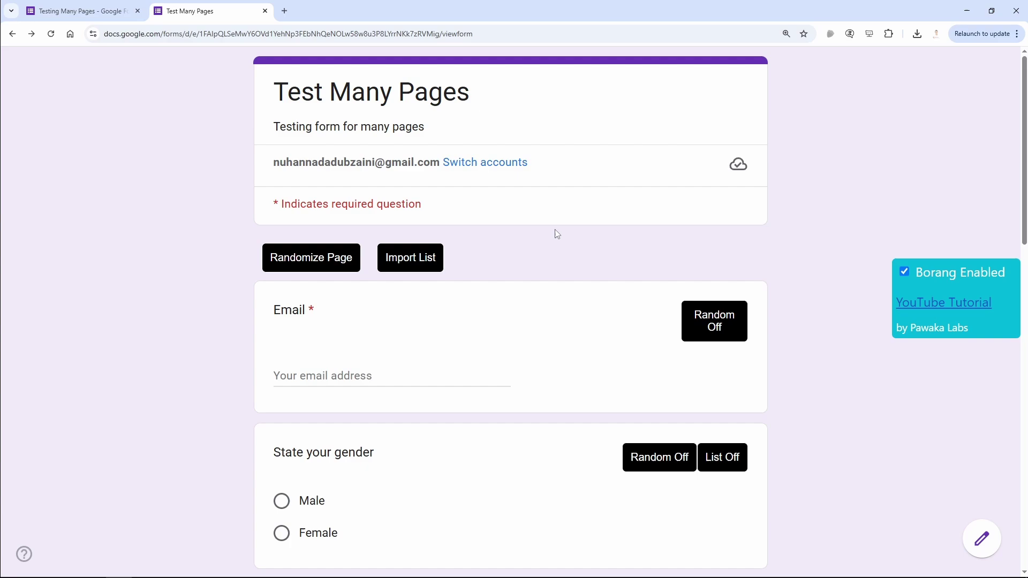
# Download the blank answer template as borang (5).csv and open the file
pyautogui.click(414, 265)
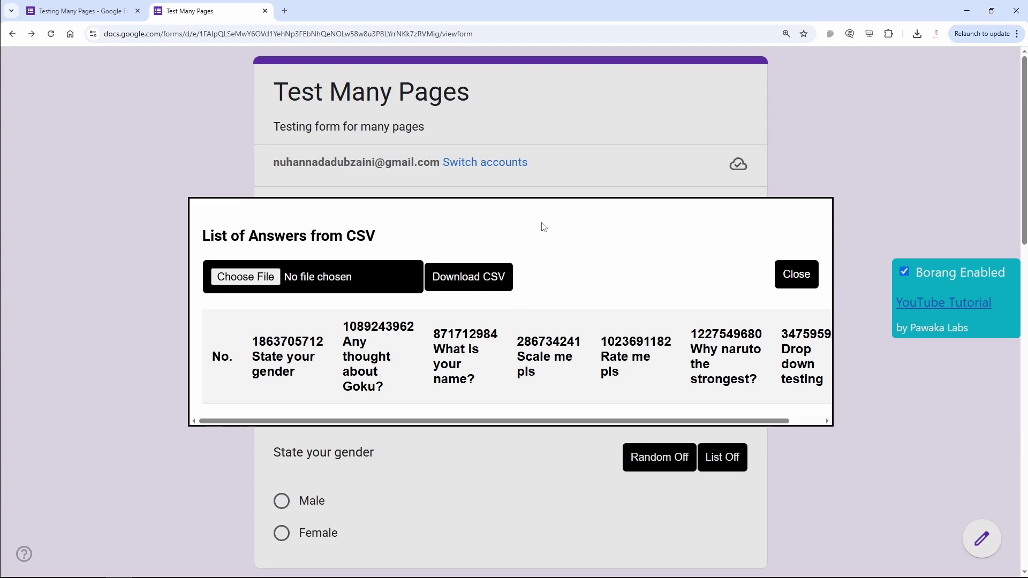
pyautogui.click(469, 281)
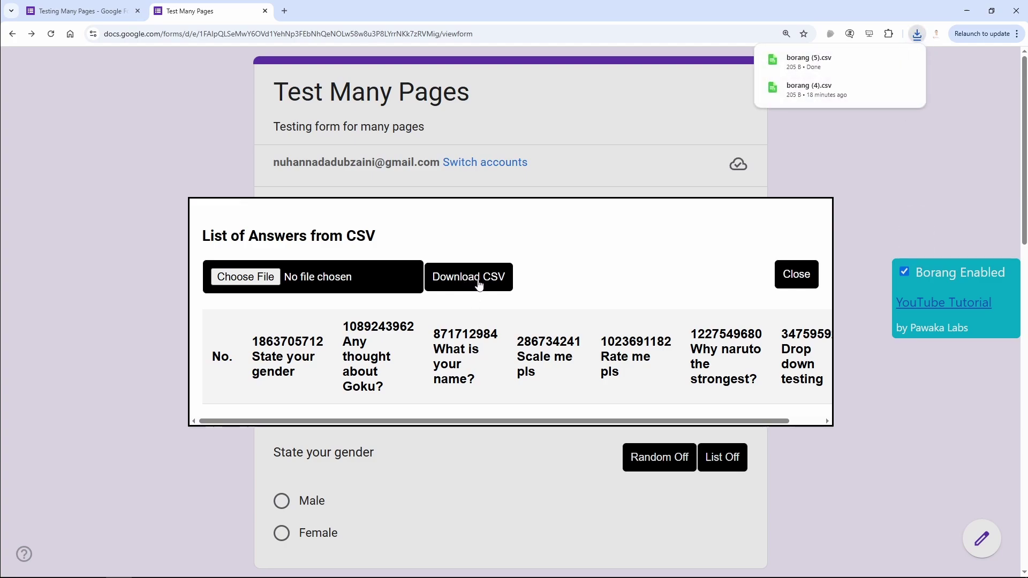
pyautogui.click(908, 60)
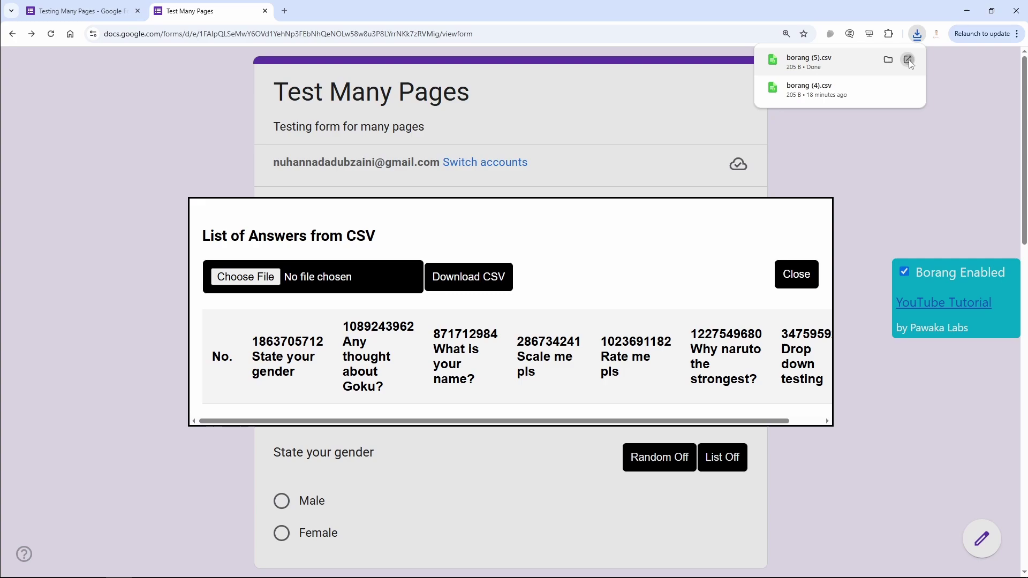
# Accept the text import and maximize Calc to read the seven headers in columns A–G
pyautogui.click(549, 434)
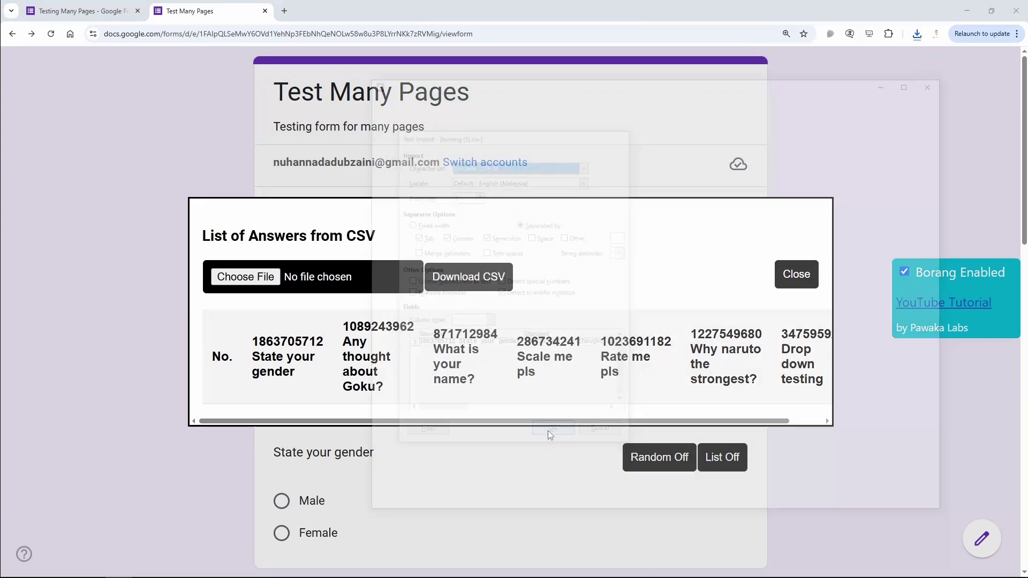
pyautogui.moveTo(706, 83); pyautogui.dragTo(633, 99)
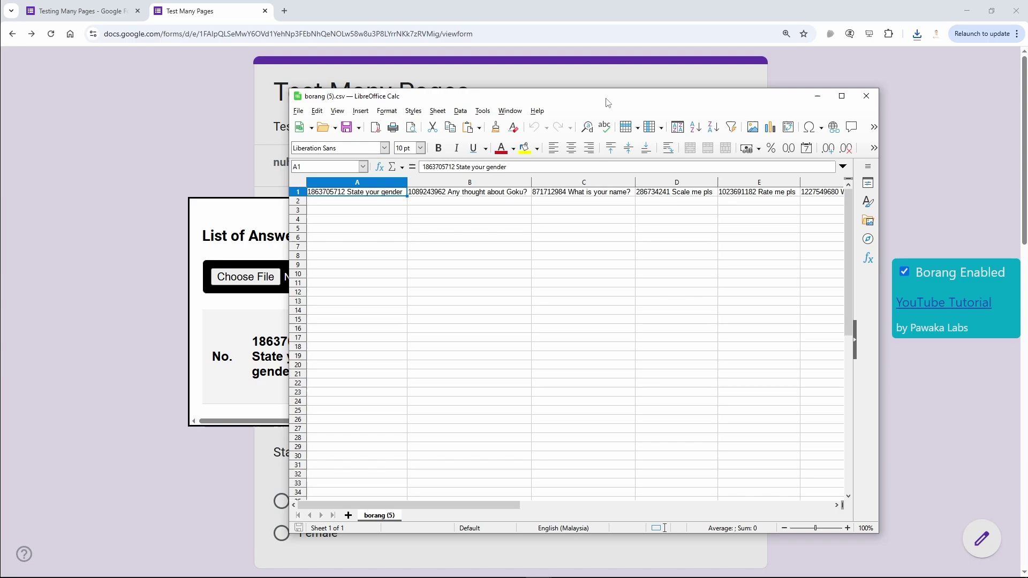
pyautogui.doubleClick(609, 102)
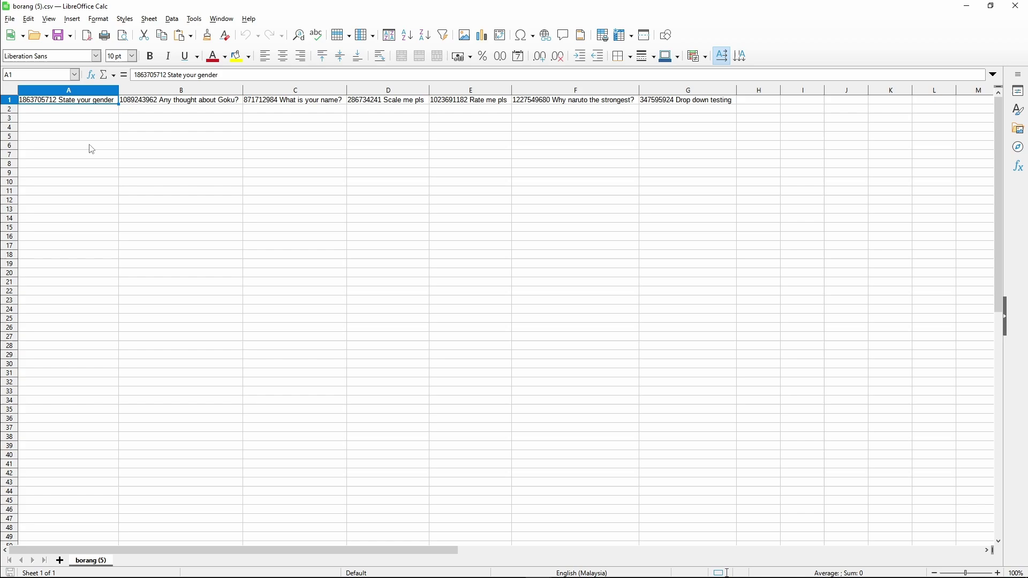
pyautogui.scroll(6, 91, 150)
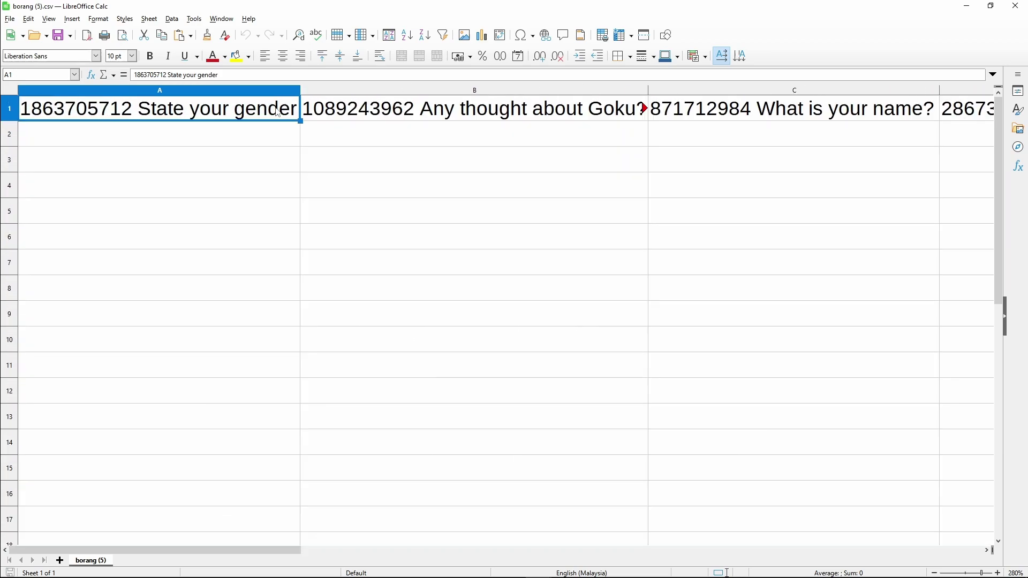
pyautogui.scroll(-5, 284, 112)
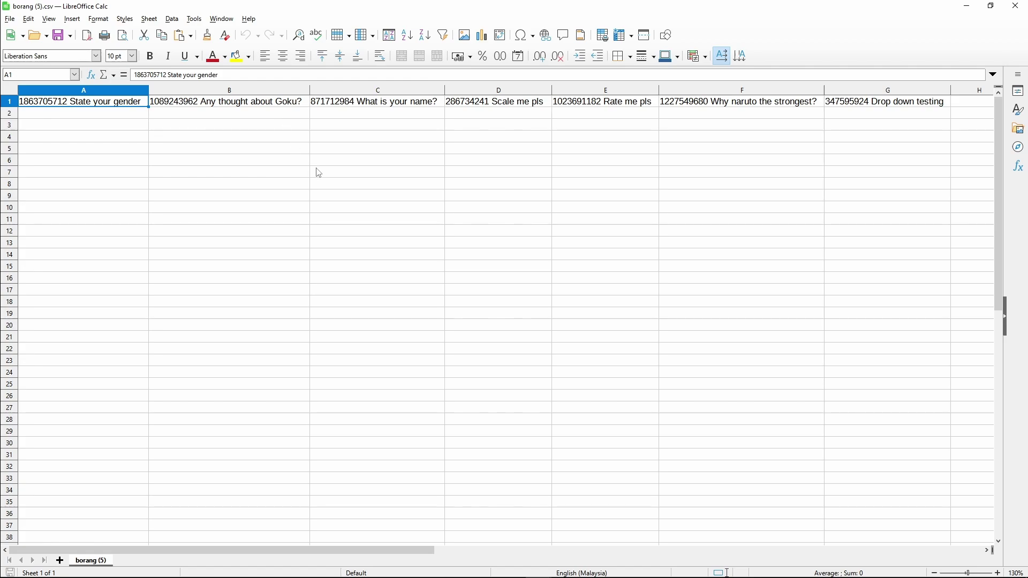
# Switch to borang (4).csv in Calc and jump to the end of its answer rows
pyautogui.hotkey('alt', 'Tab')
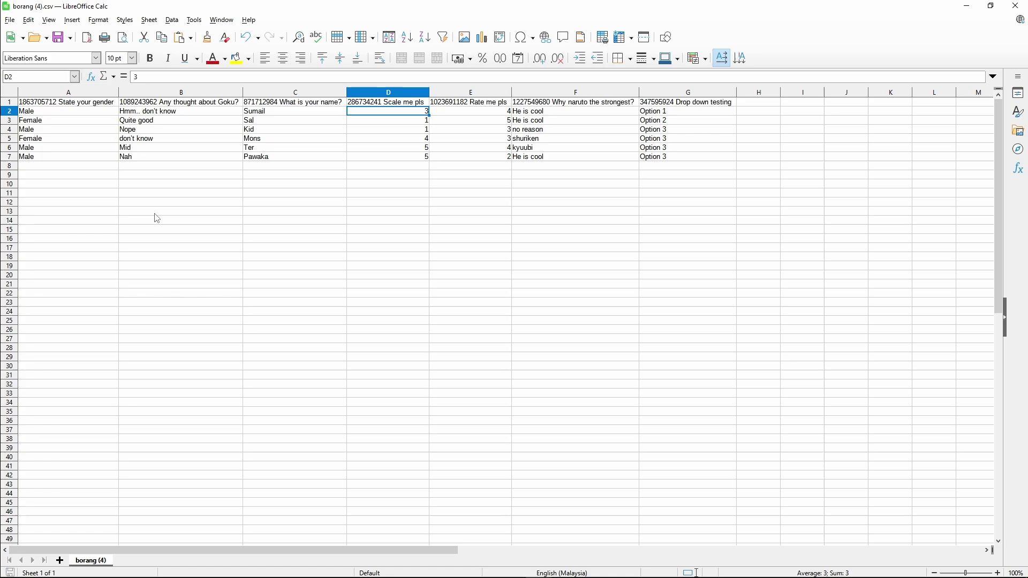
pyautogui.keyDown('ctrl'); pyautogui.scroll(6, 157, 219); pyautogui.keyUp('ctrl')
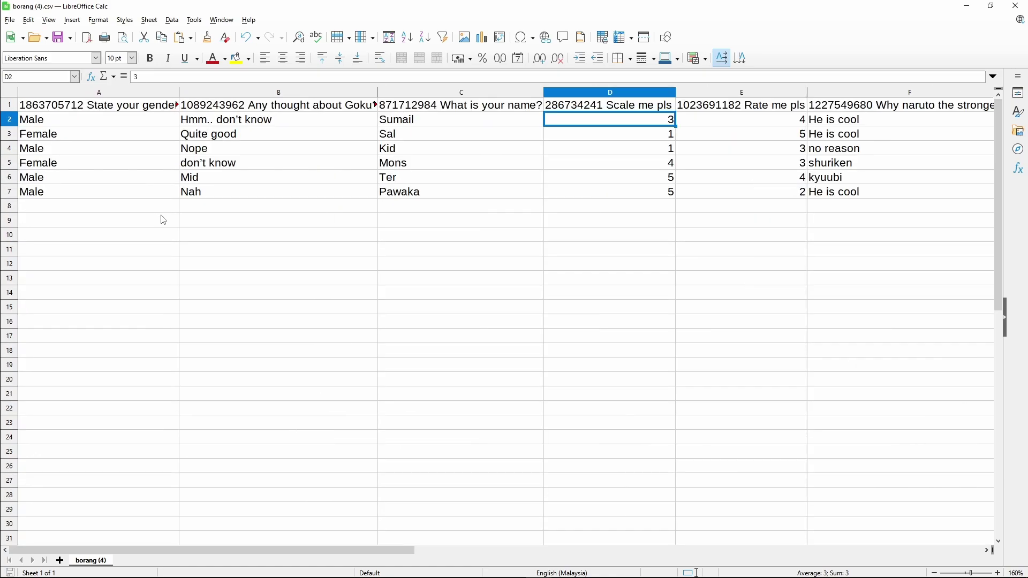
pyautogui.keyDown('ctrl'); pyautogui.scroll(1, 160, 221); pyautogui.keyUp('ctrl')
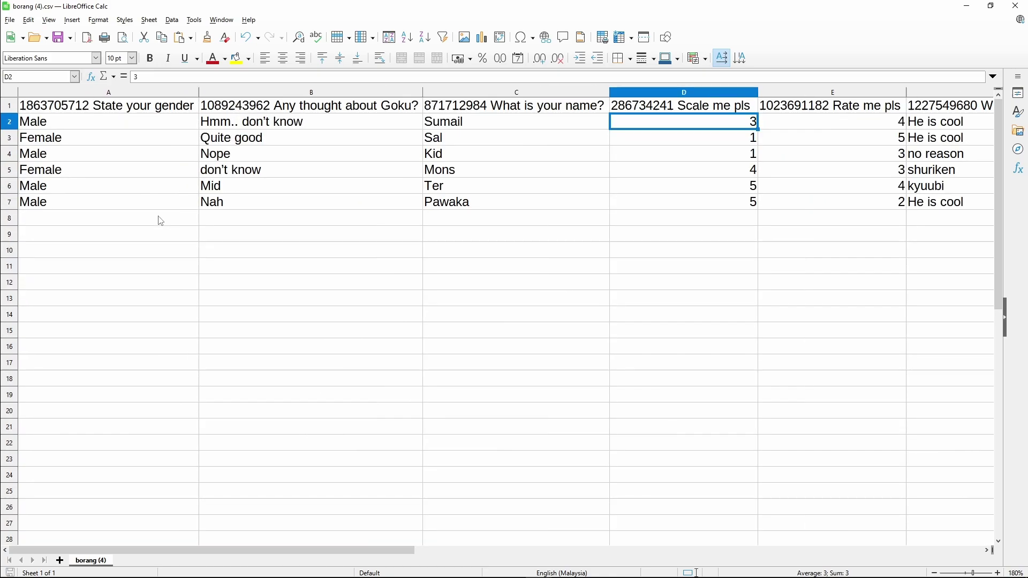
pyautogui.hotkey('ctrl', 'Home')
pyautogui.hotkey('ctrl', 'Down')
pyautogui.press('Down')
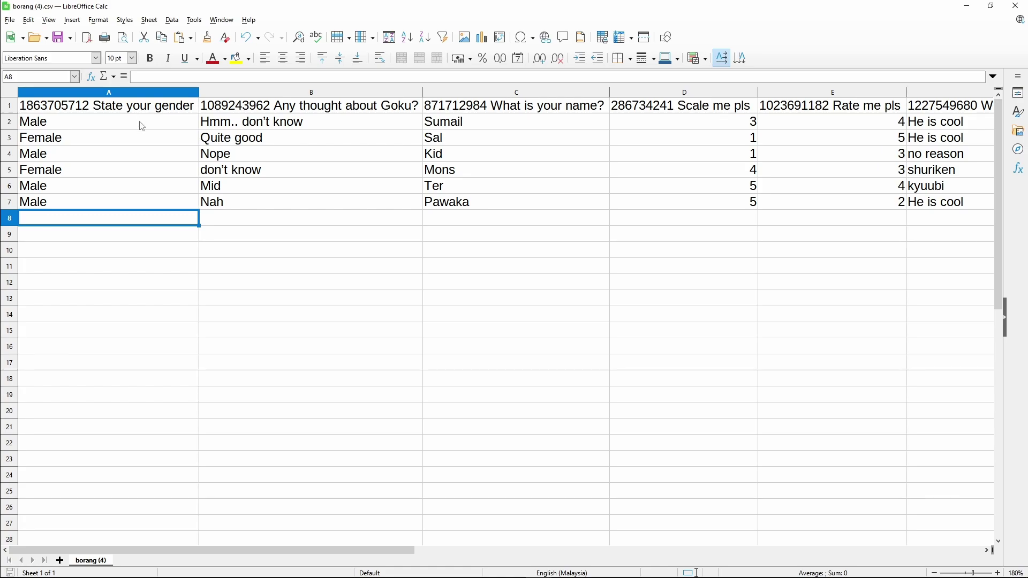
# Inspect the Male and Female gender answers in cells A2 and A3
pyautogui.click(59, 128)
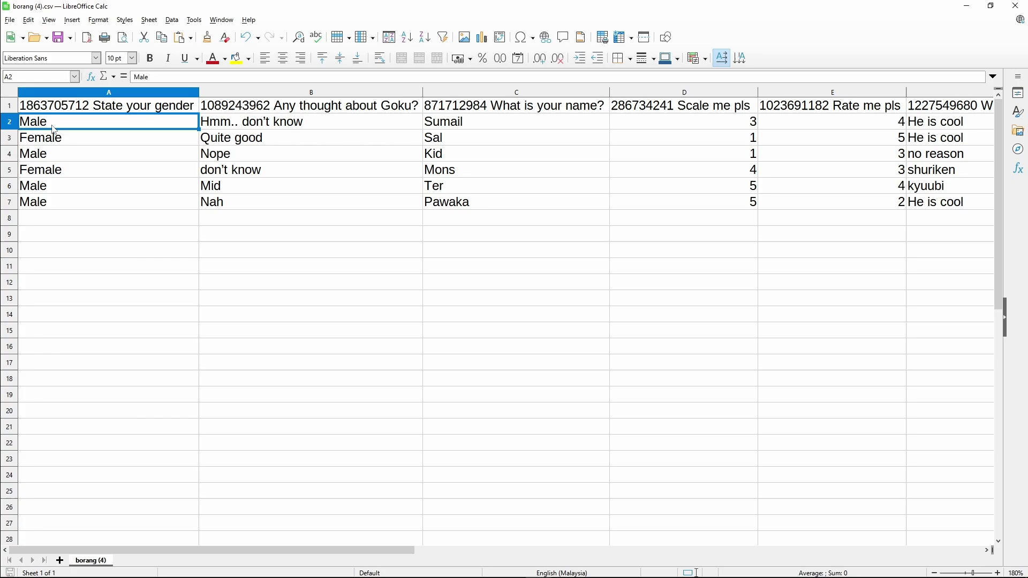
pyautogui.click(71, 143)
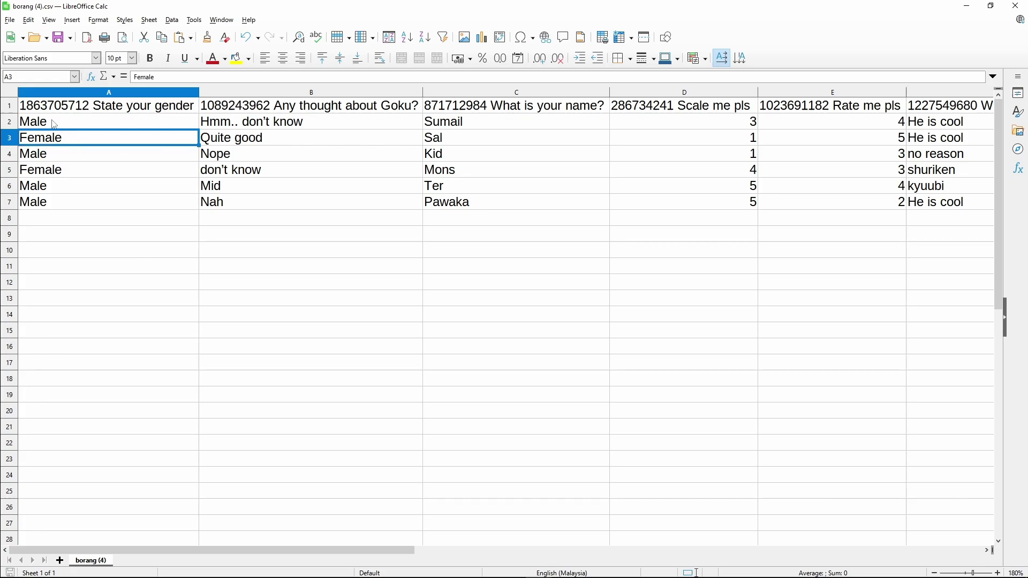
pyautogui.click(54, 124)
pyautogui.click(64, 142)
# Load borang (4).csv's six answer rows into Borang and close the answers dialog
pyautogui.hotkey('alt', 'Tab')
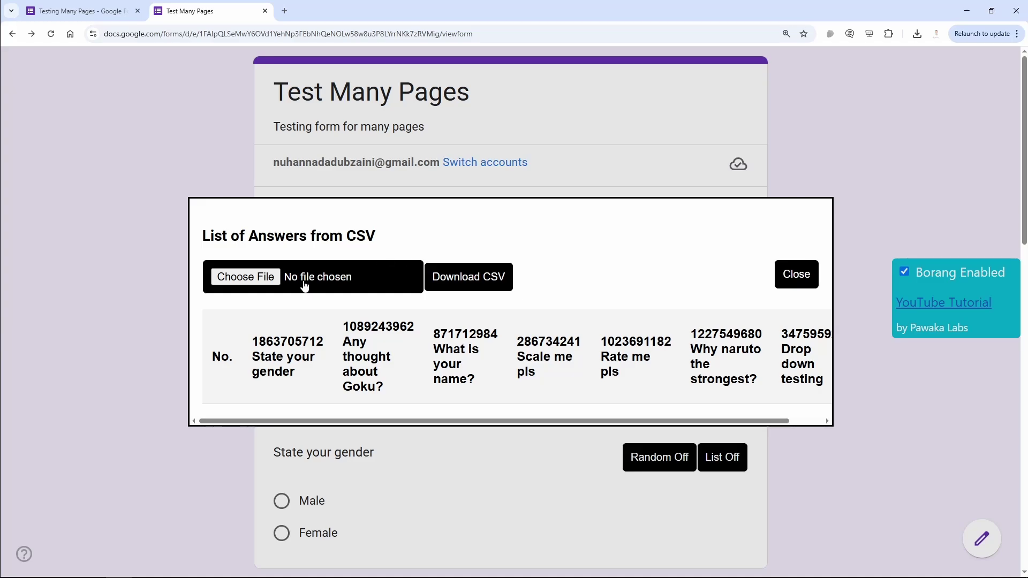
pyautogui.click(268, 285)
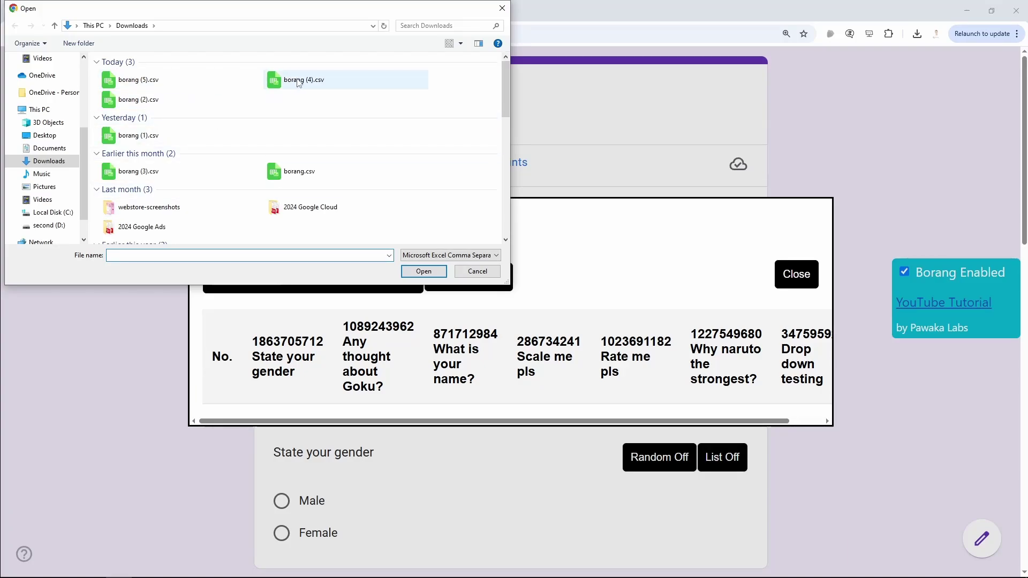
pyautogui.doubleClick(348, 81)
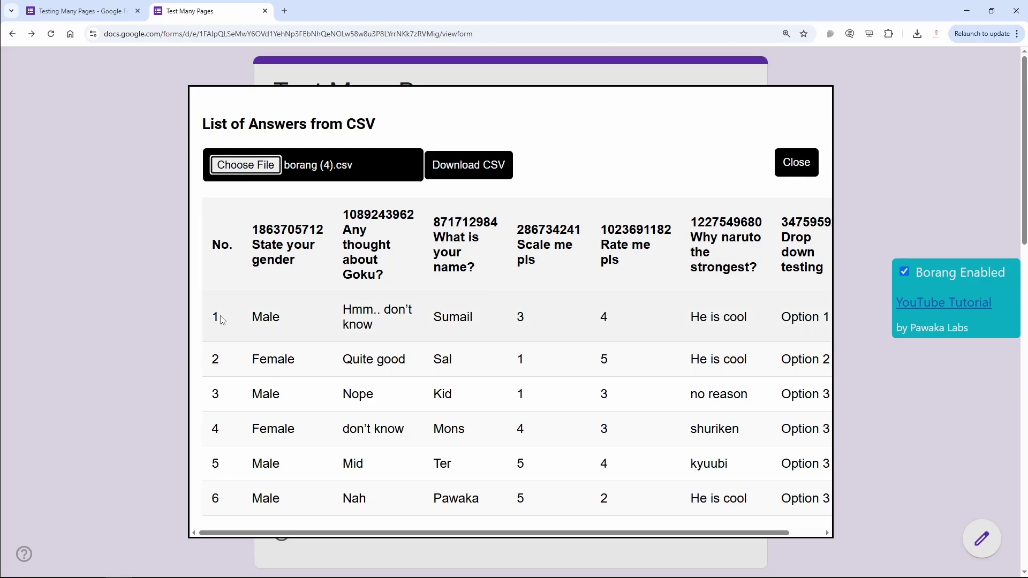
pyautogui.click(802, 165)
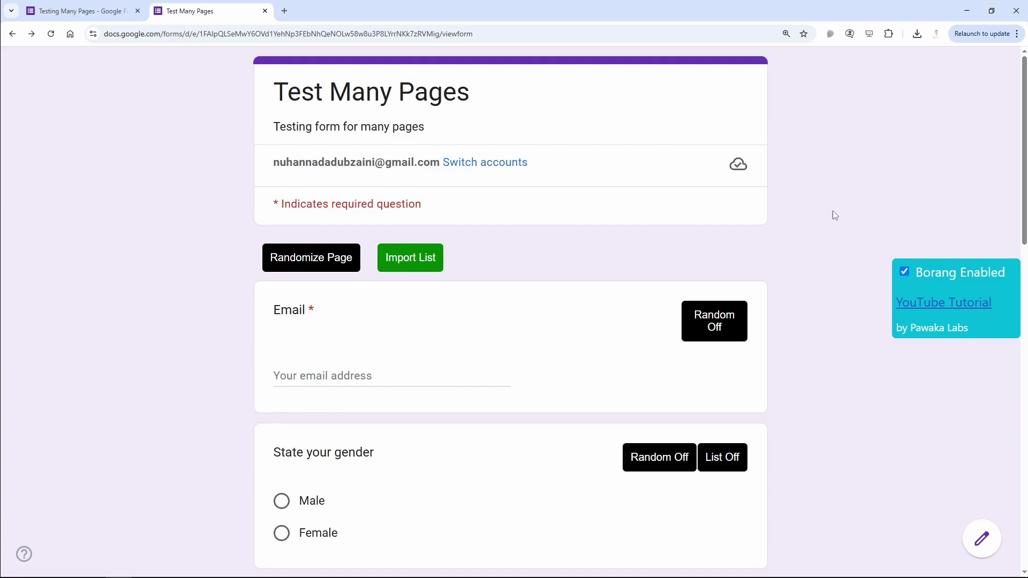
# Turn on random answers for the Email question
pyautogui.scroll(-3, 845, 203)
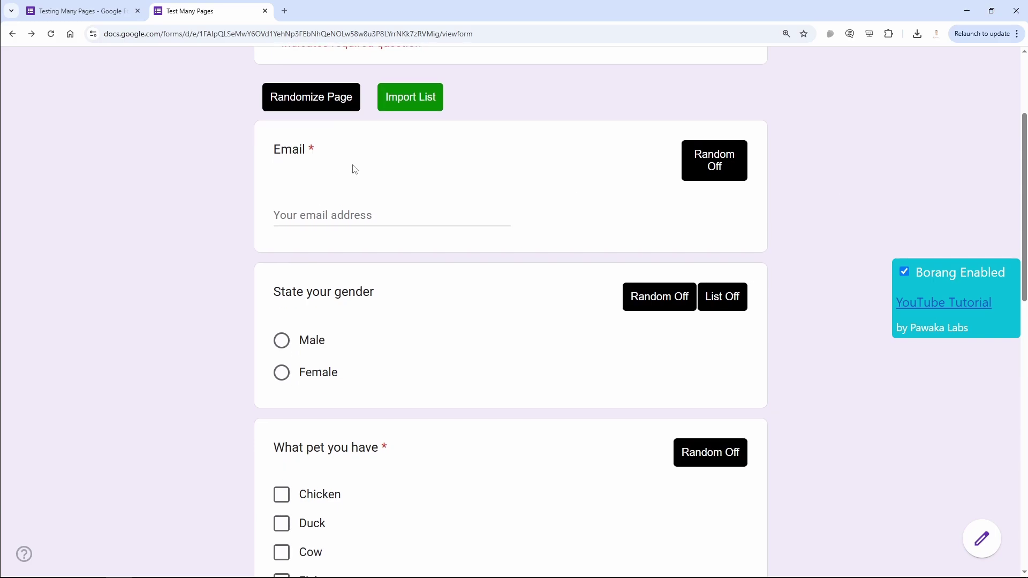
pyautogui.click(719, 163)
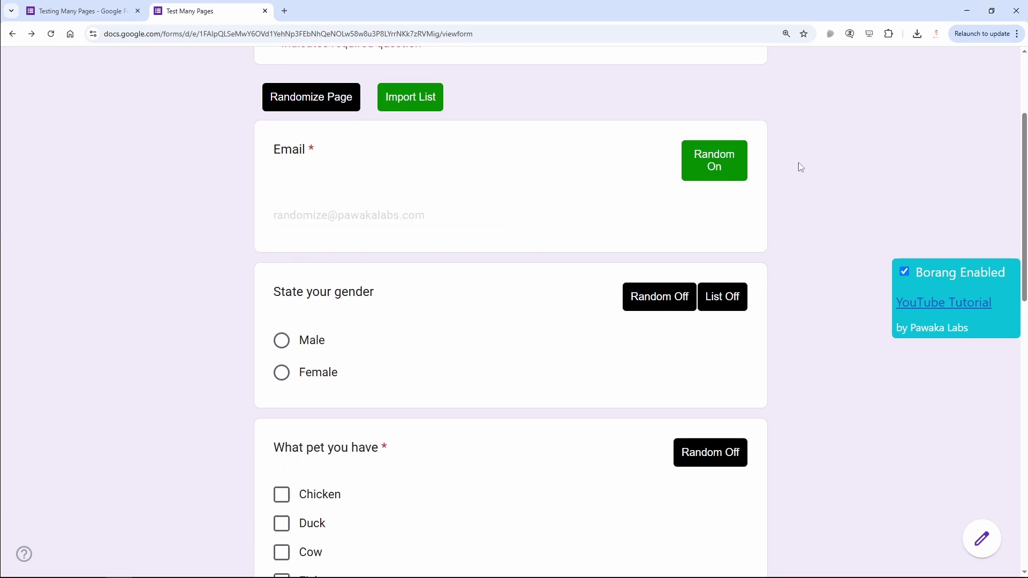
pyautogui.scroll(-2, 857, 175)
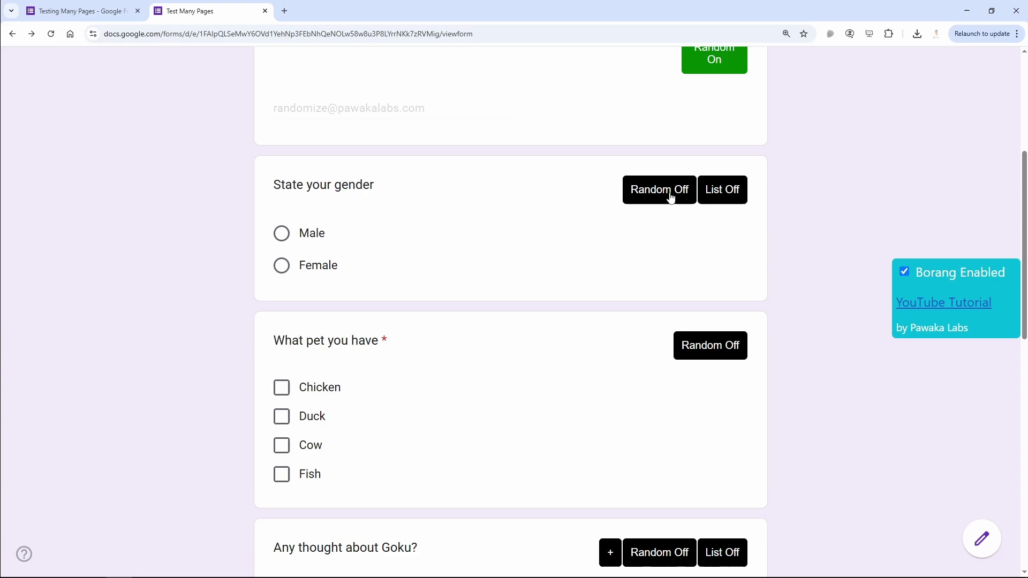
pyautogui.scroll(1, 619, 227)
pyautogui.scroll(1, 468, 121)
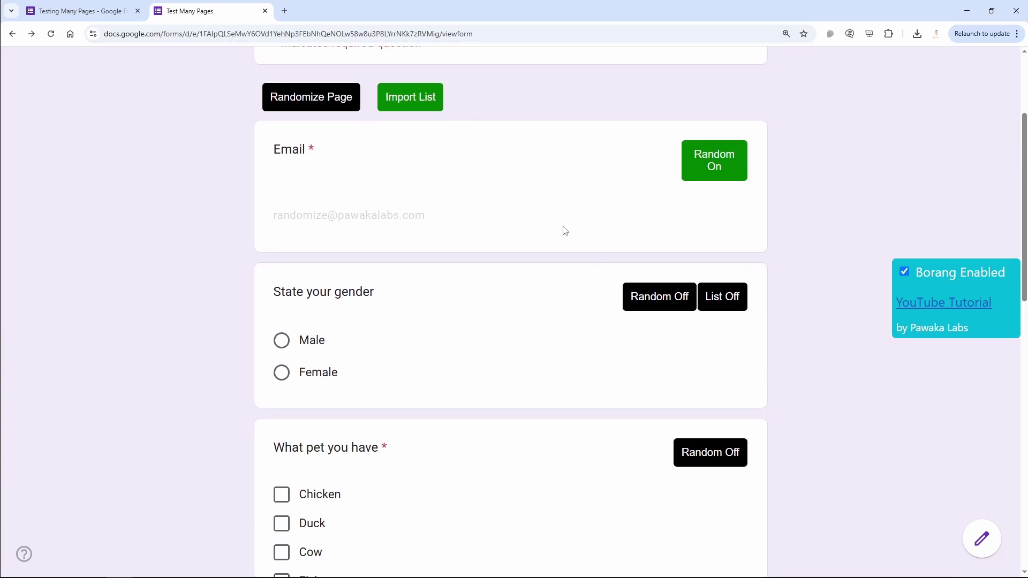
pyautogui.scroll(-1, 563, 230)
# Fill the gender question from the imported list and randomize the pet question
pyautogui.click(722, 245)
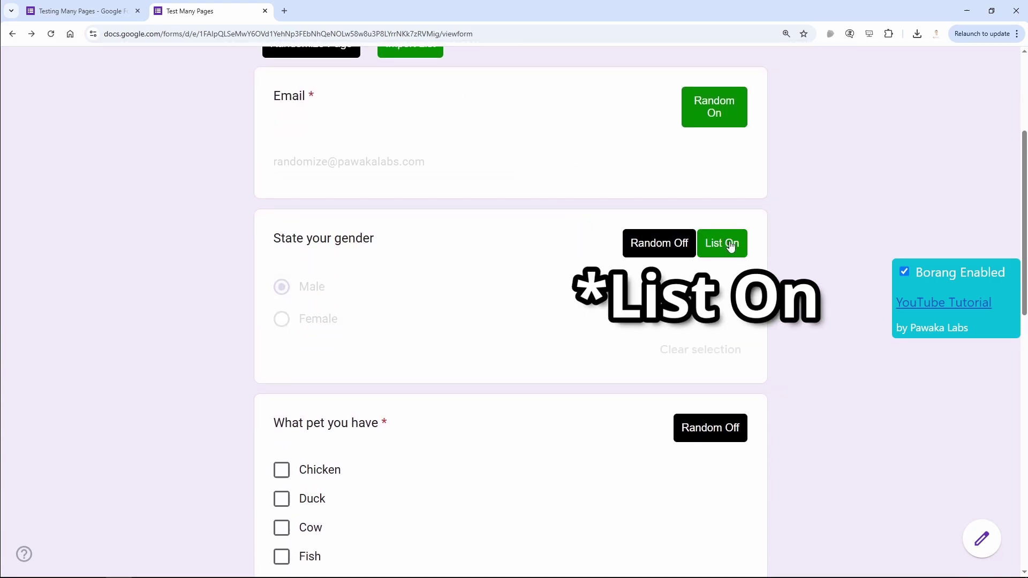
pyautogui.click(670, 248)
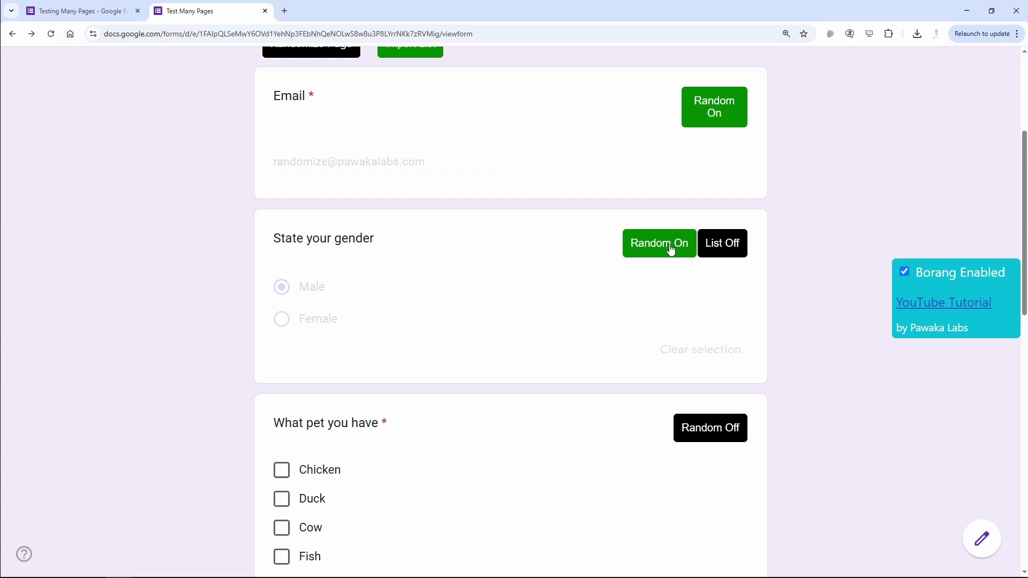
pyautogui.click(727, 249)
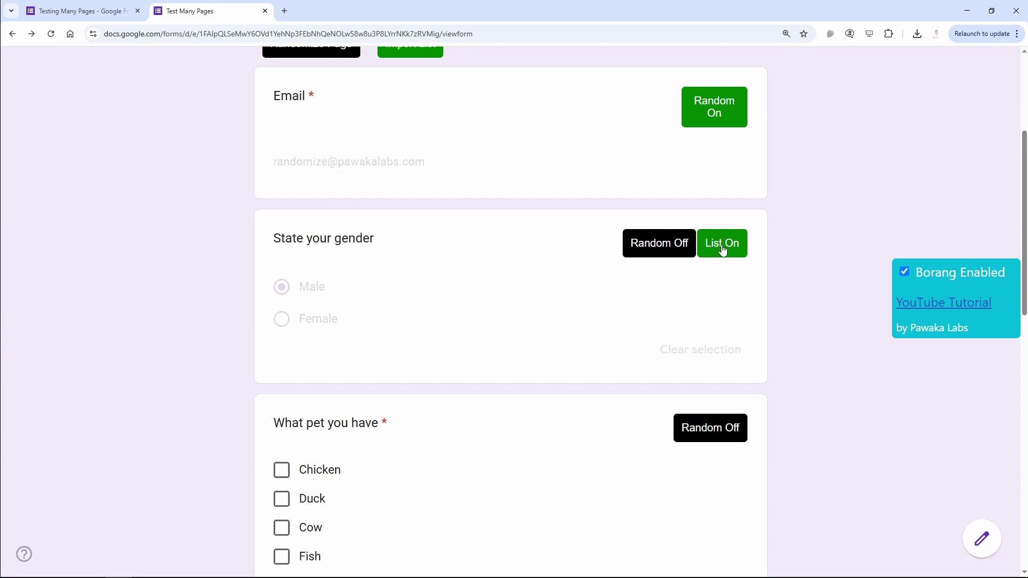
pyautogui.click(726, 250)
pyautogui.click(677, 248)
pyautogui.click(727, 248)
pyautogui.scroll(-5, 818, 220)
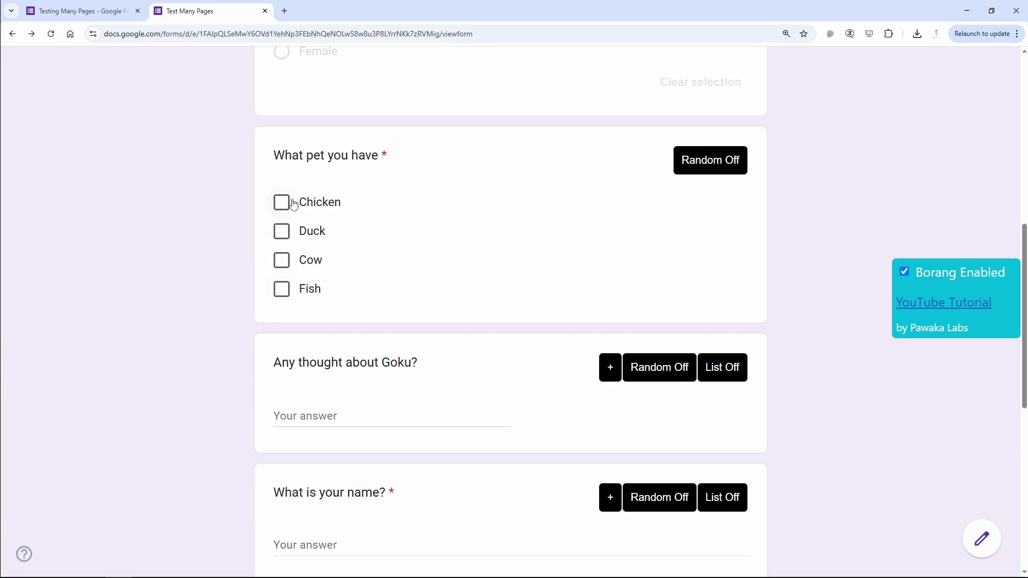
pyautogui.click(711, 170)
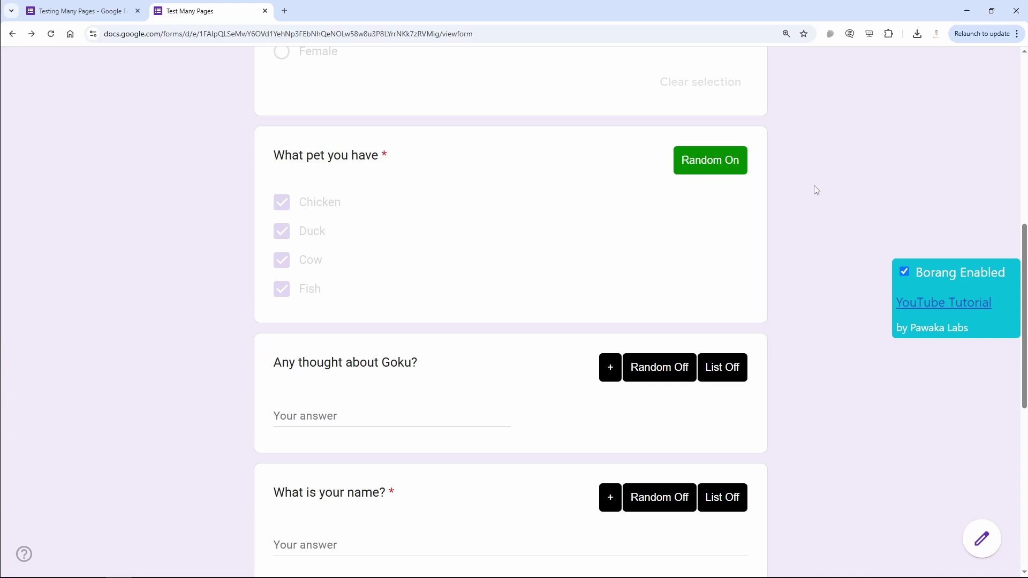
# Set the Goku question to take its answers from the list
pyautogui.scroll(-2, 817, 185)
pyautogui.scroll(-1, 820, 191)
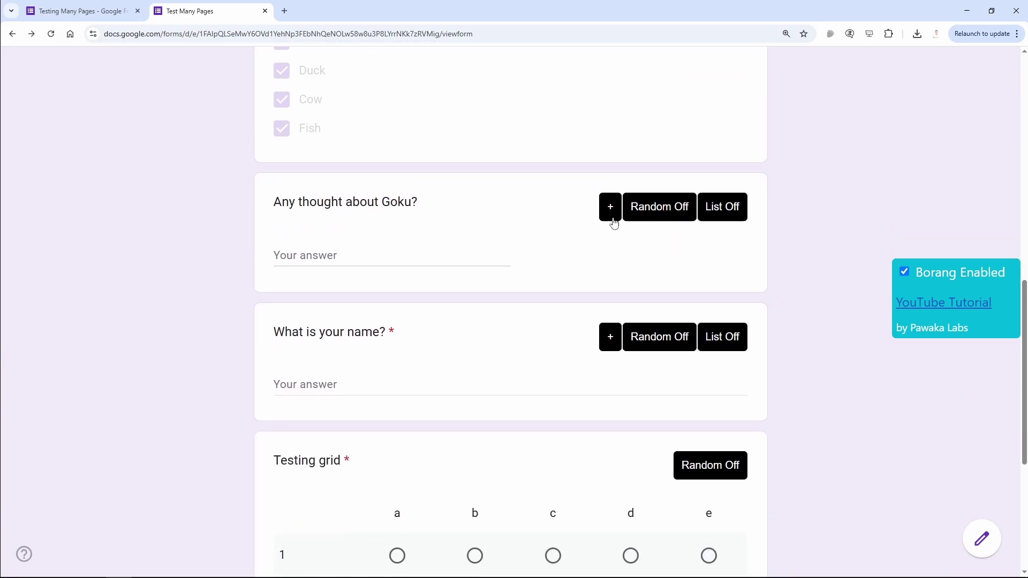
pyautogui.click(730, 216)
pyautogui.click(731, 215)
pyautogui.click(731, 215)
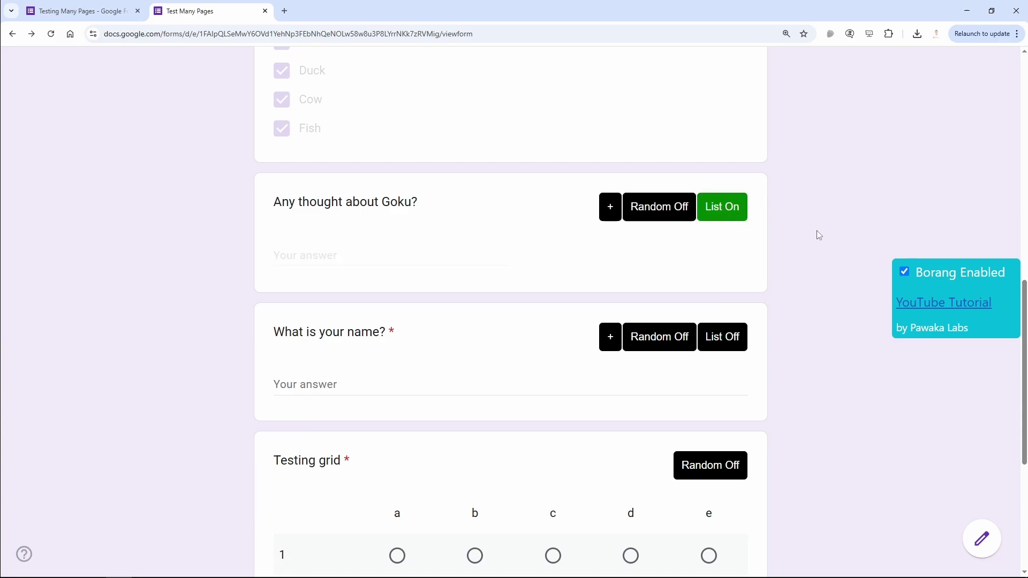
pyautogui.scroll(-2, 818, 232)
# Set the name question to draw answers from the list, after trying a typed answer '2'
pyautogui.click(722, 232)
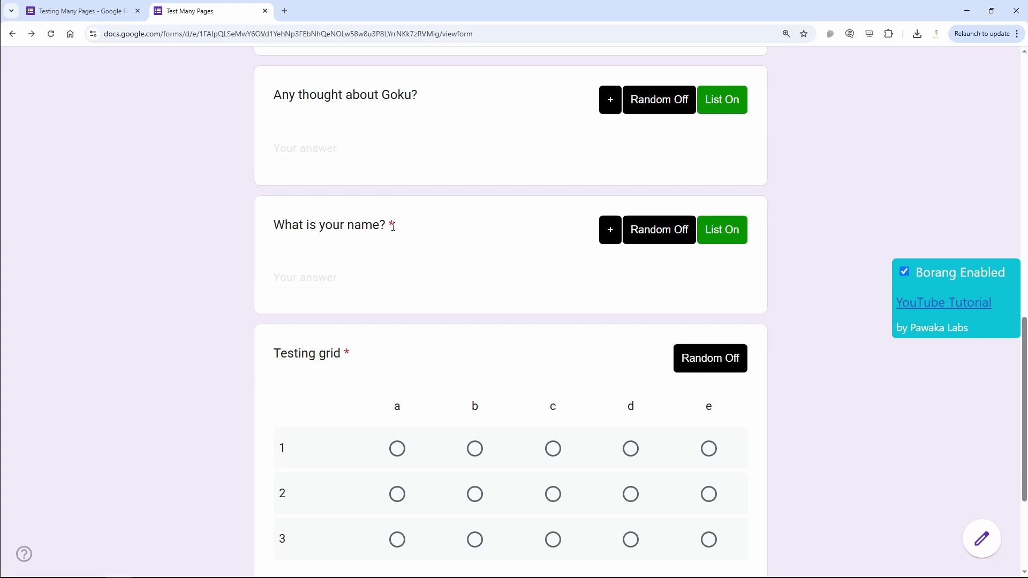
pyautogui.moveTo(410, 229); pyautogui.dragTo(365, 225)
pyautogui.click(417, 231)
pyautogui.click(721, 232)
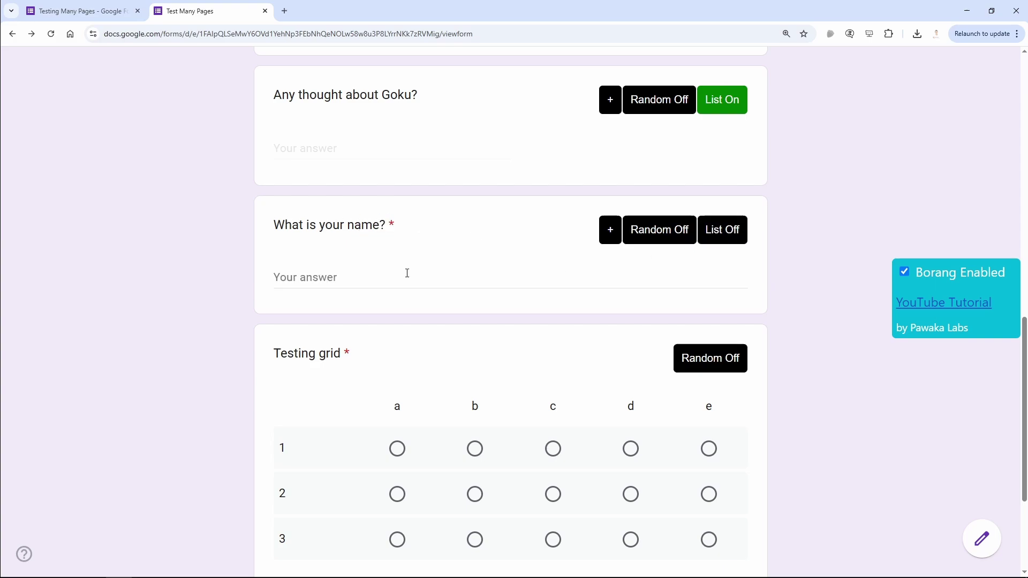
pyautogui.click(376, 279)
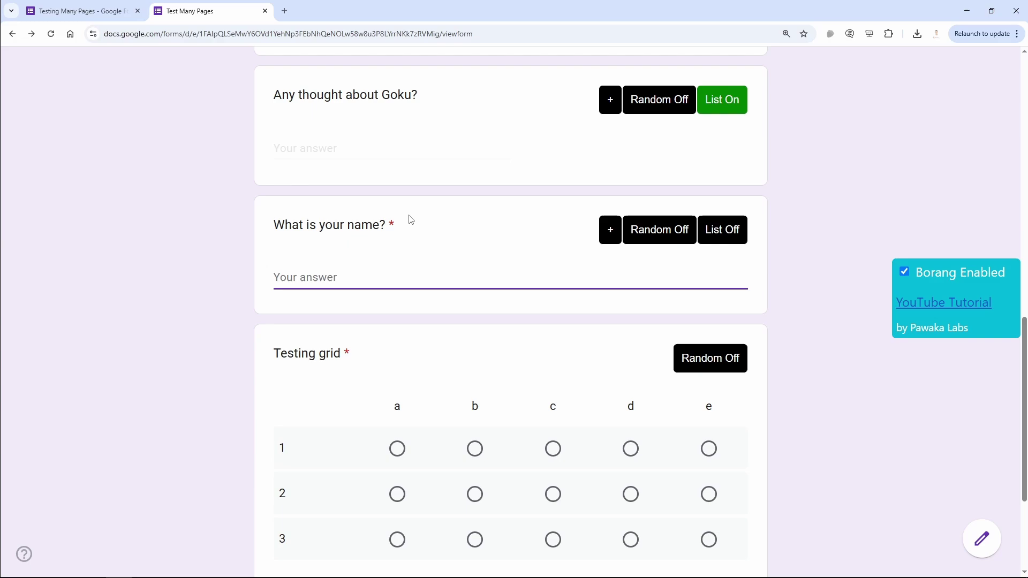
pyautogui.write('2')
pyautogui.click(722, 236)
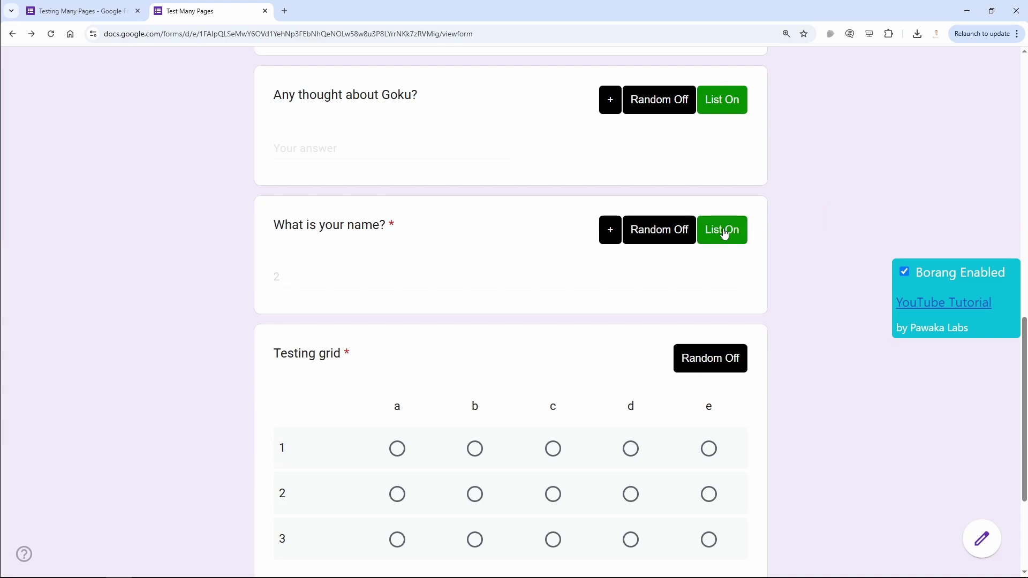
# Randomize the Testing grid answers and advance to Section 2
pyautogui.scroll(-3, 724, 230)
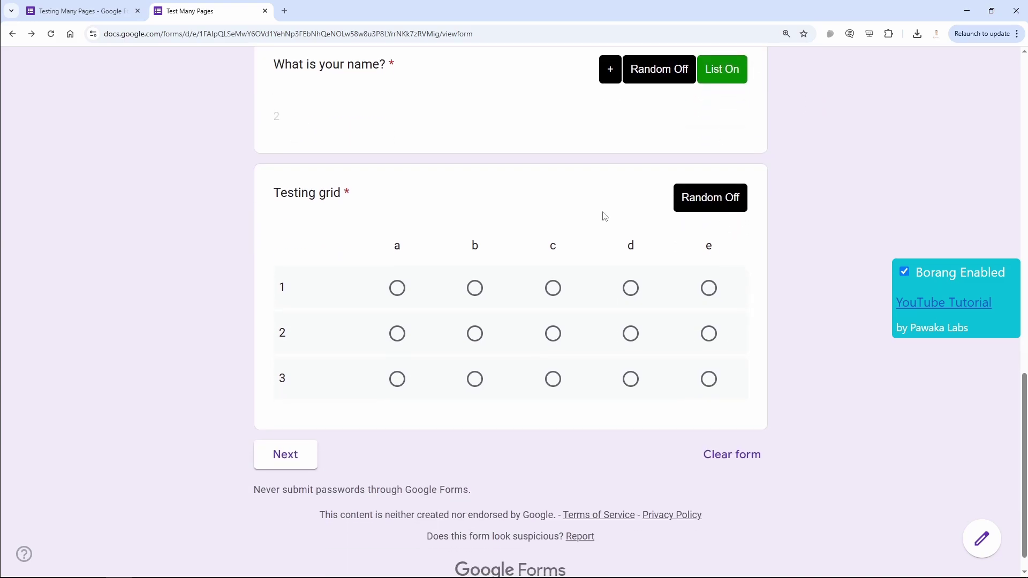
pyautogui.click(719, 201)
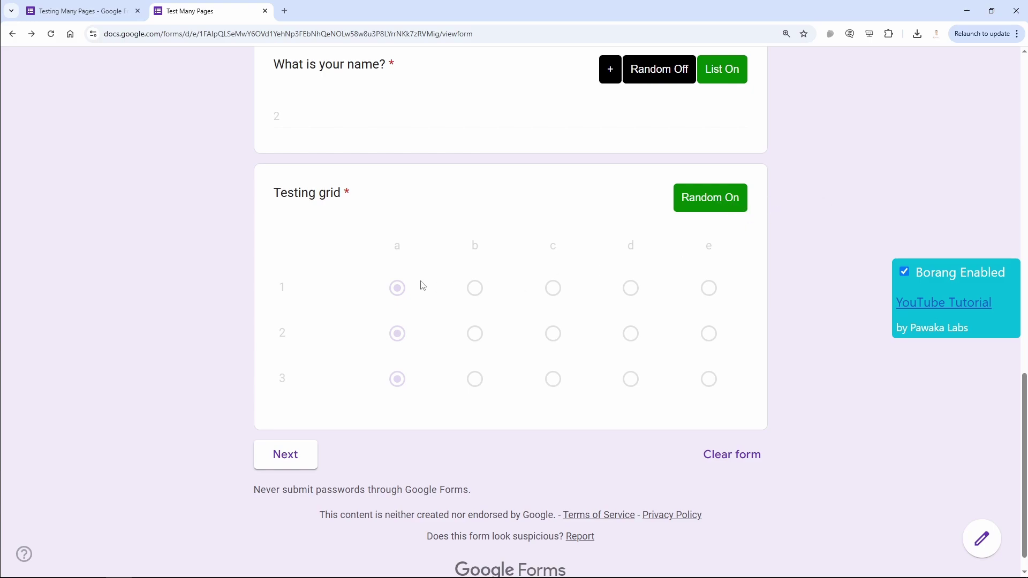
pyautogui.click(287, 454)
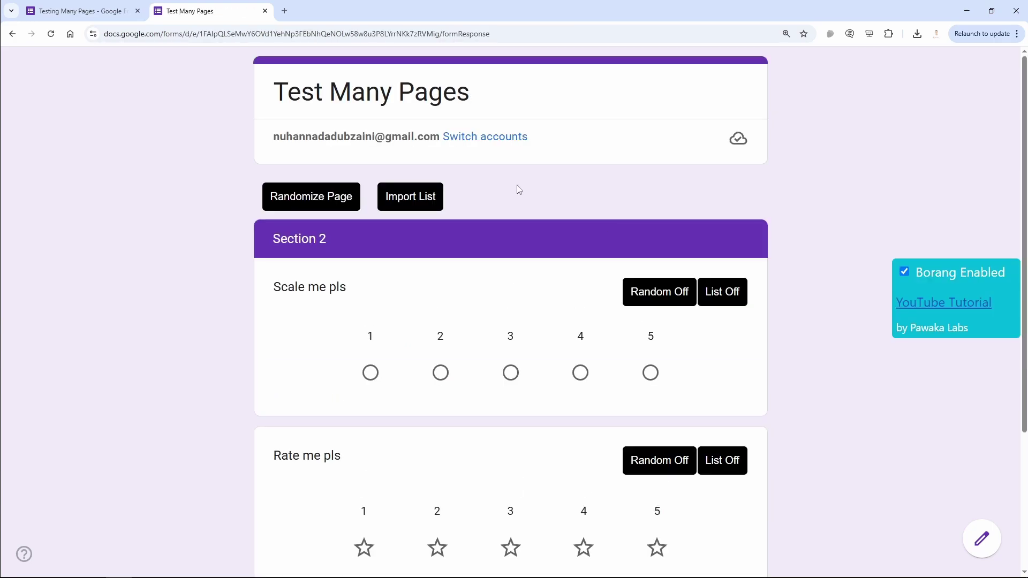
# Import borang (4).csv again as the answer list on Section 2
pyautogui.click(419, 200)
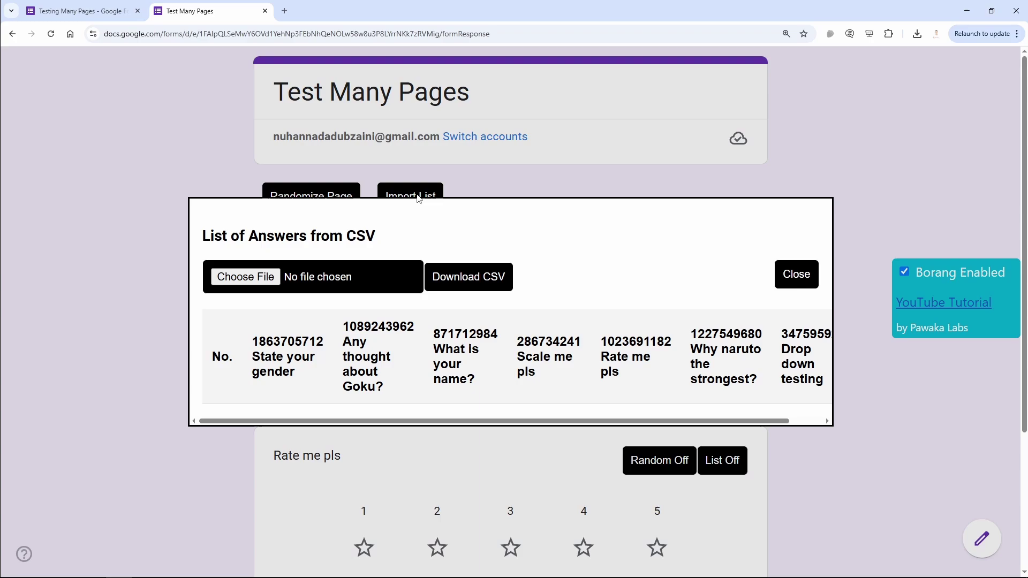
pyautogui.click(279, 277)
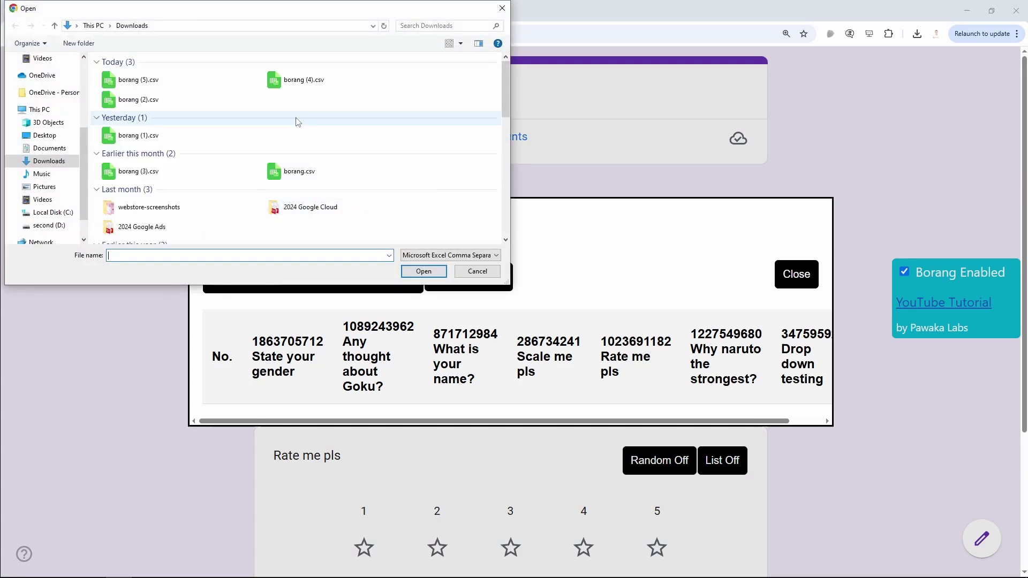
pyautogui.doubleClick(297, 80)
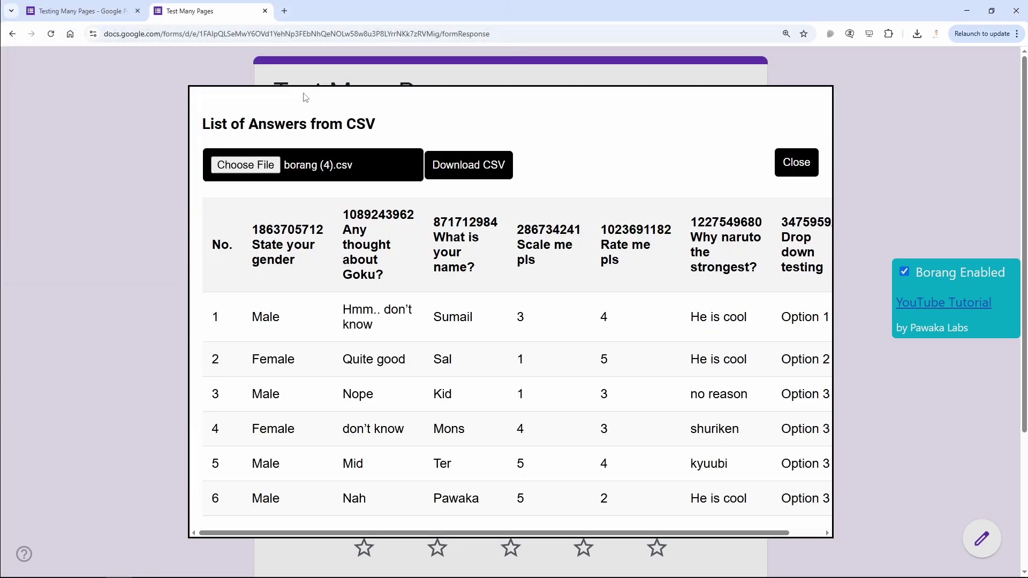
pyautogui.click(801, 163)
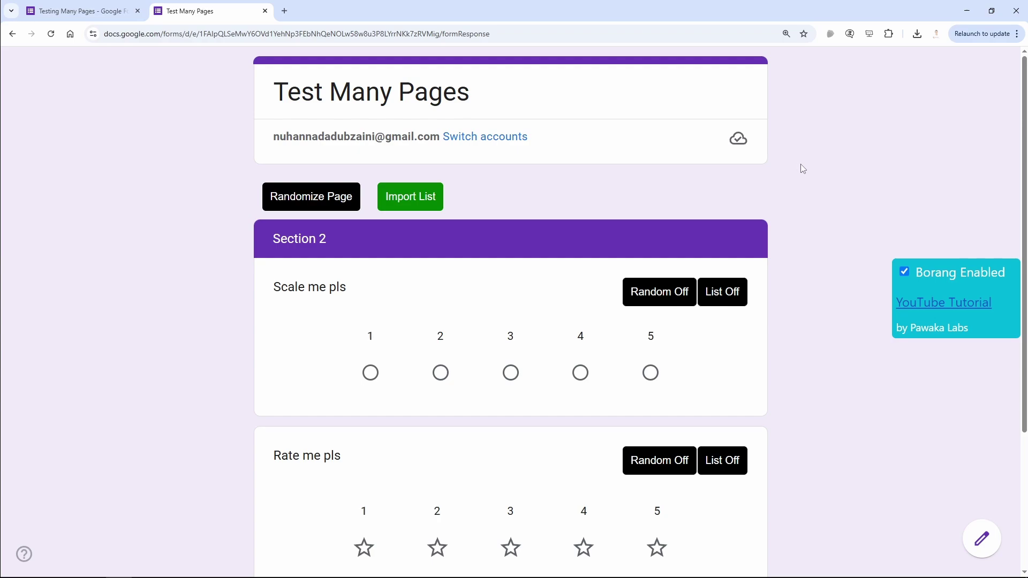
# Fill Scale me pls and Rate me pls from the list, then move to Section 3
pyautogui.scroll(-2, 303, 188)
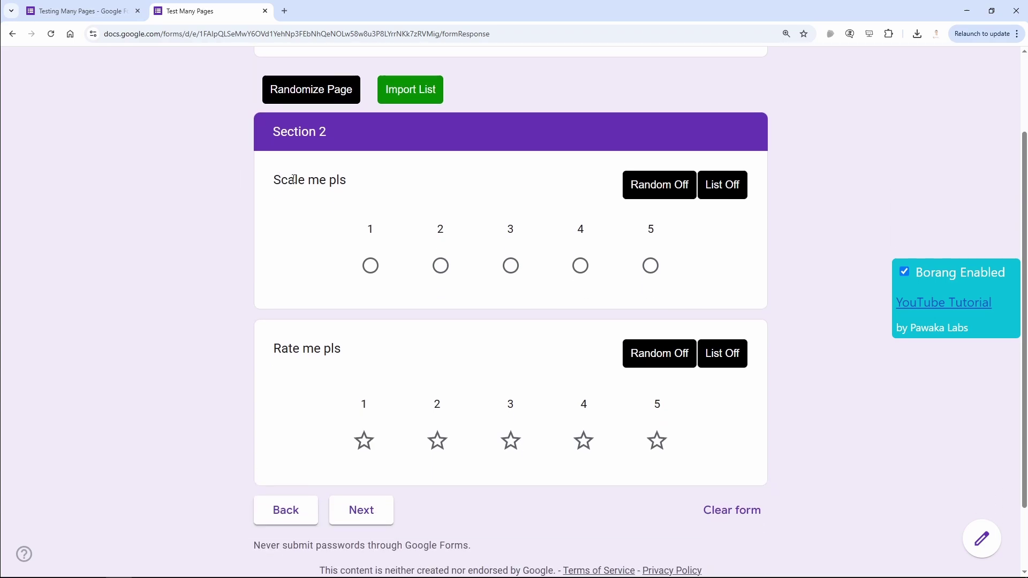
pyautogui.click(730, 190)
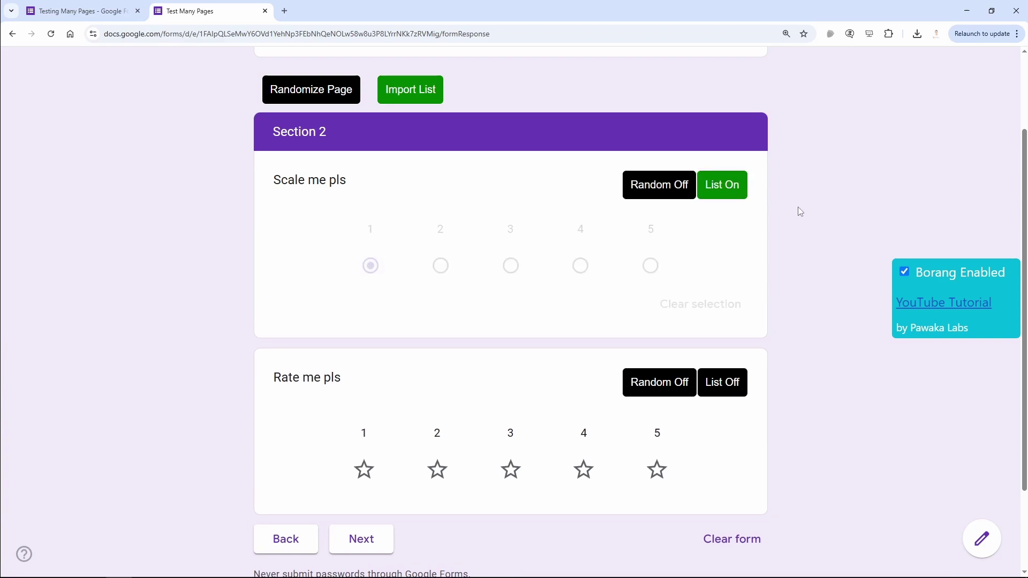
pyautogui.scroll(-2, 444, 273)
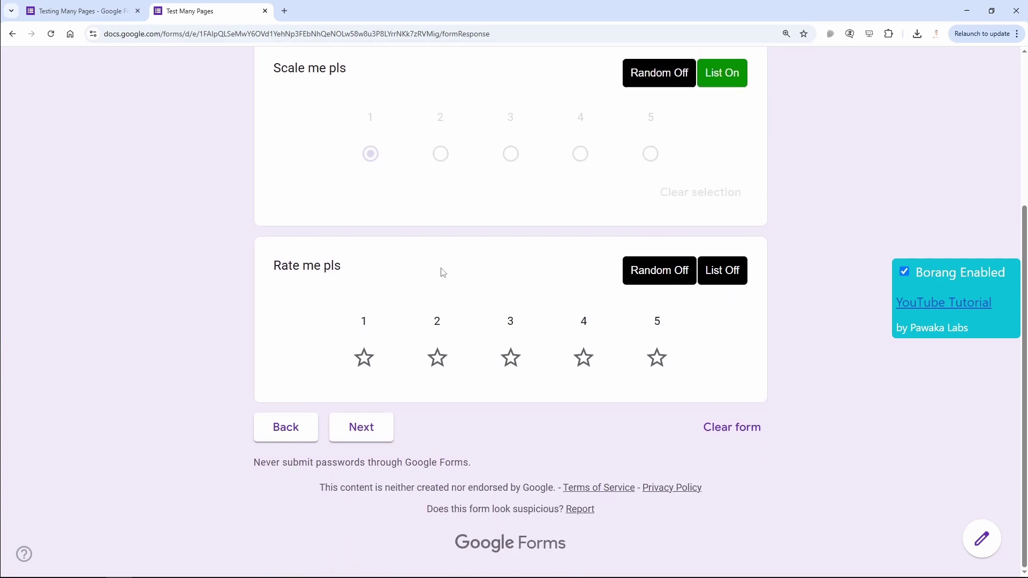
pyautogui.click(718, 274)
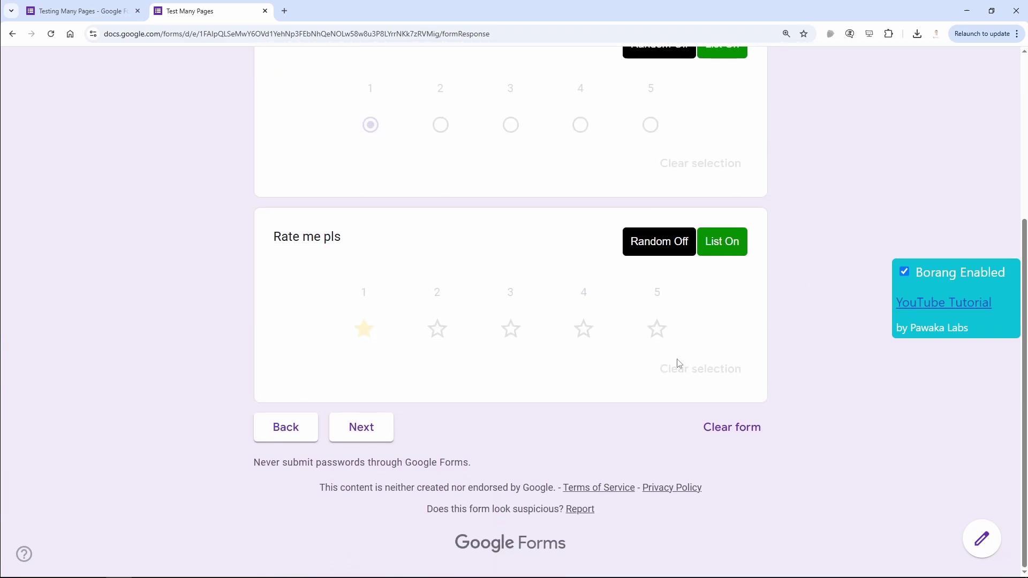
pyautogui.click(361, 428)
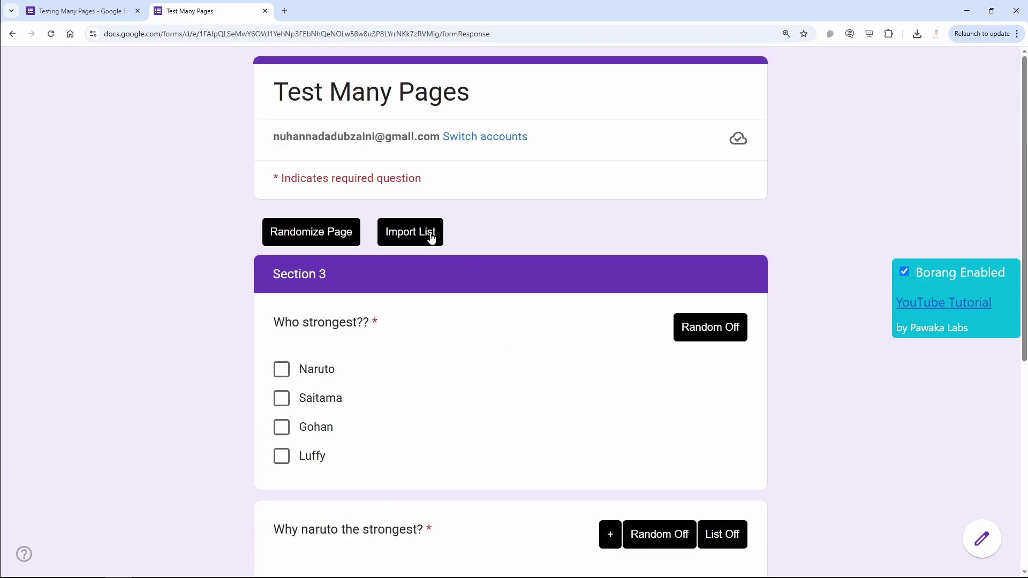
# Reload borang (4).csv as the answer list on Section 3
pyautogui.click(432, 239)
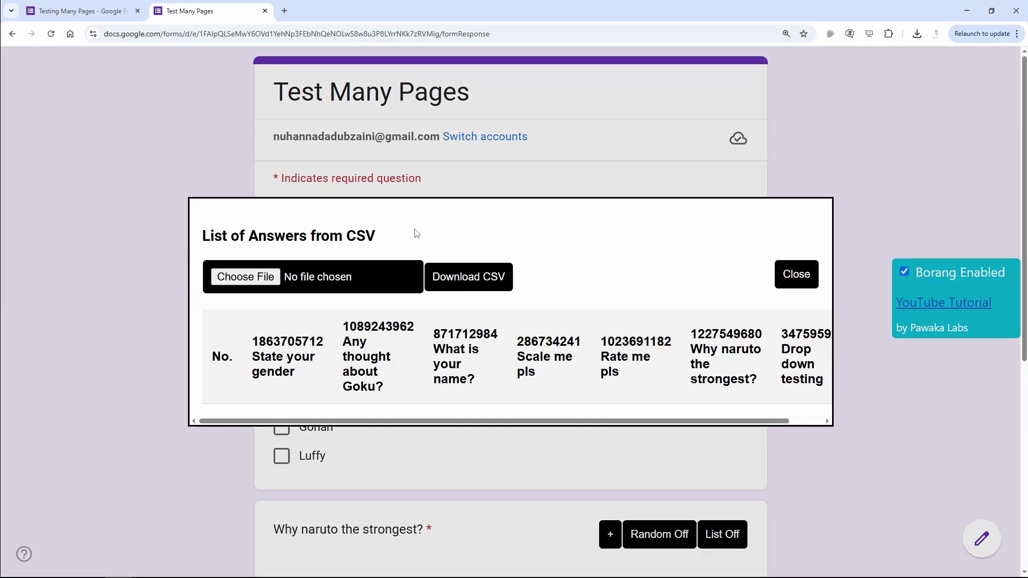
pyautogui.click(312, 284)
pyautogui.doubleClick(412, 83)
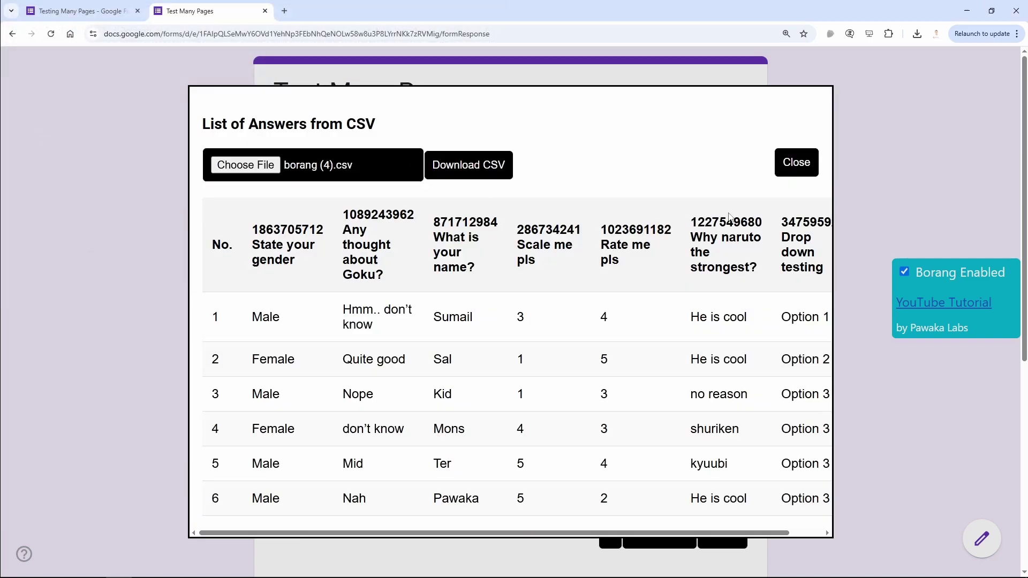
pyautogui.click(798, 163)
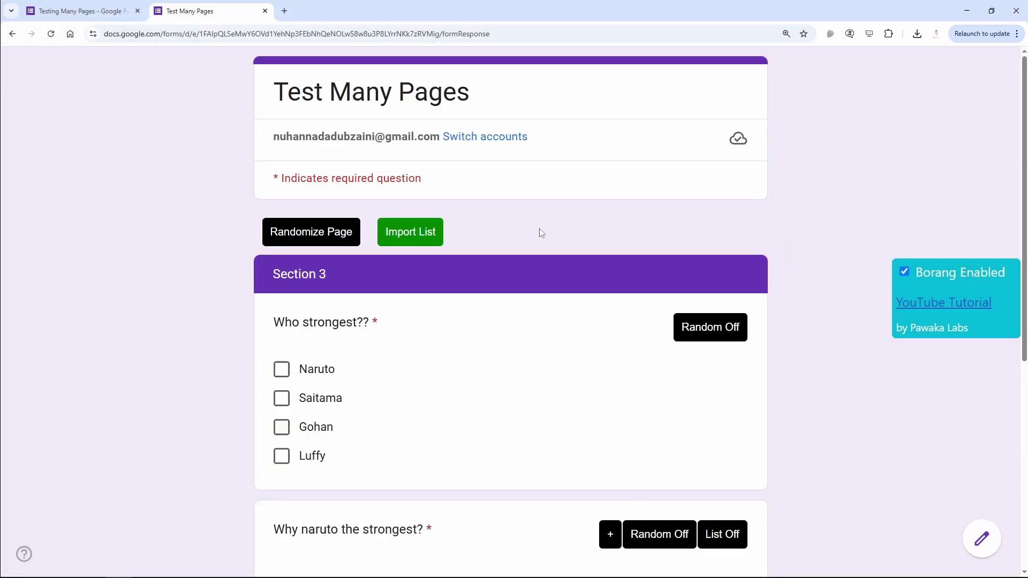
# Randomize Who strongest?? between Naruto and Luffy only, unticking Saitama and Gohan
pyautogui.scroll(-3, 815, 214)
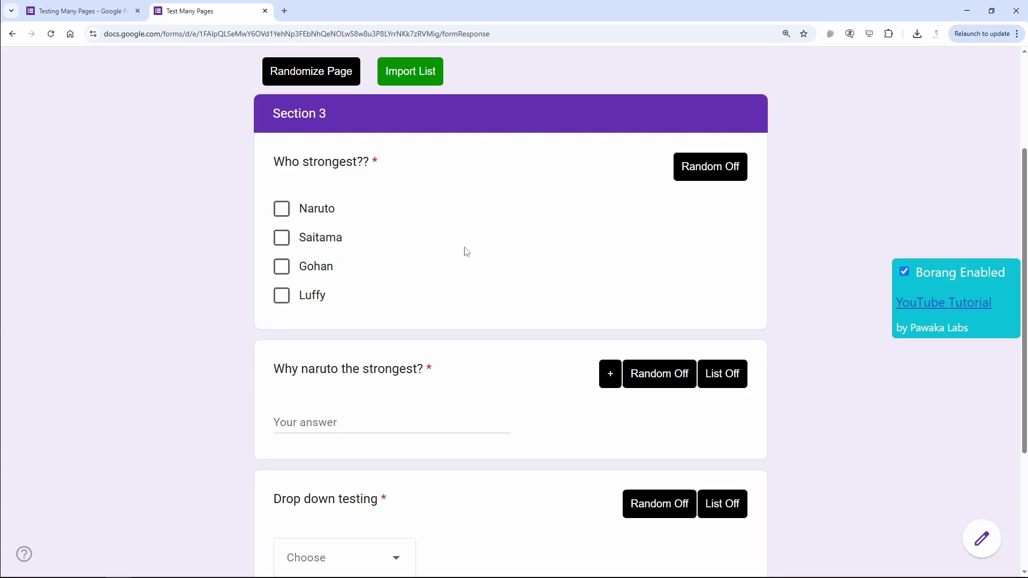
pyautogui.click(713, 172)
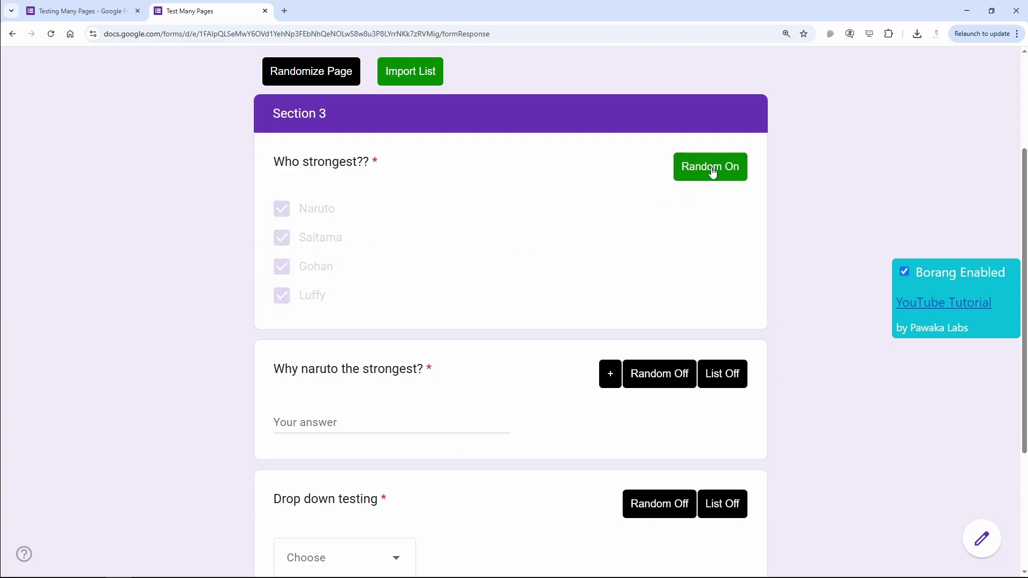
pyautogui.click(706, 171)
pyautogui.click(286, 246)
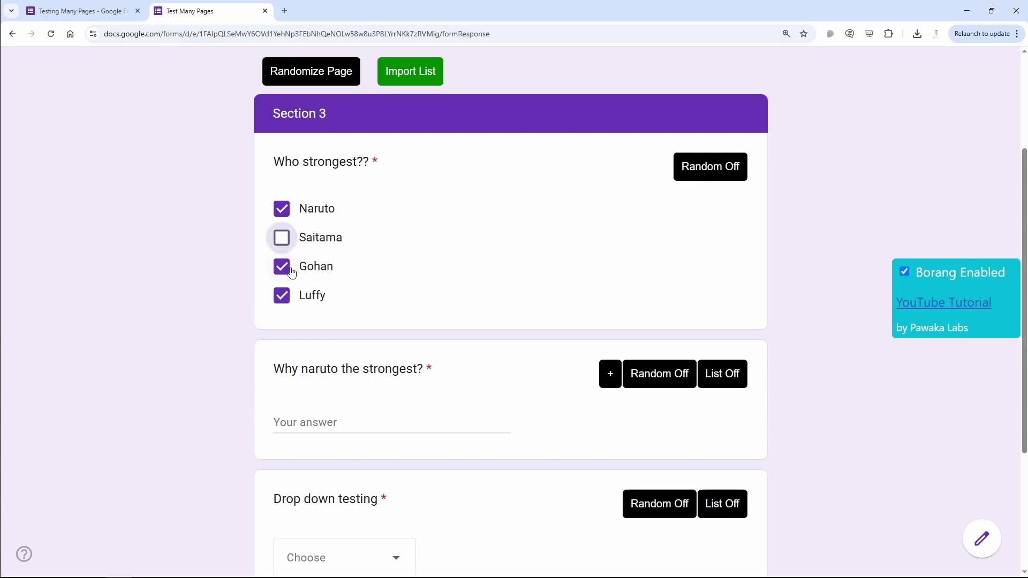
pyautogui.click(284, 266)
pyautogui.click(723, 171)
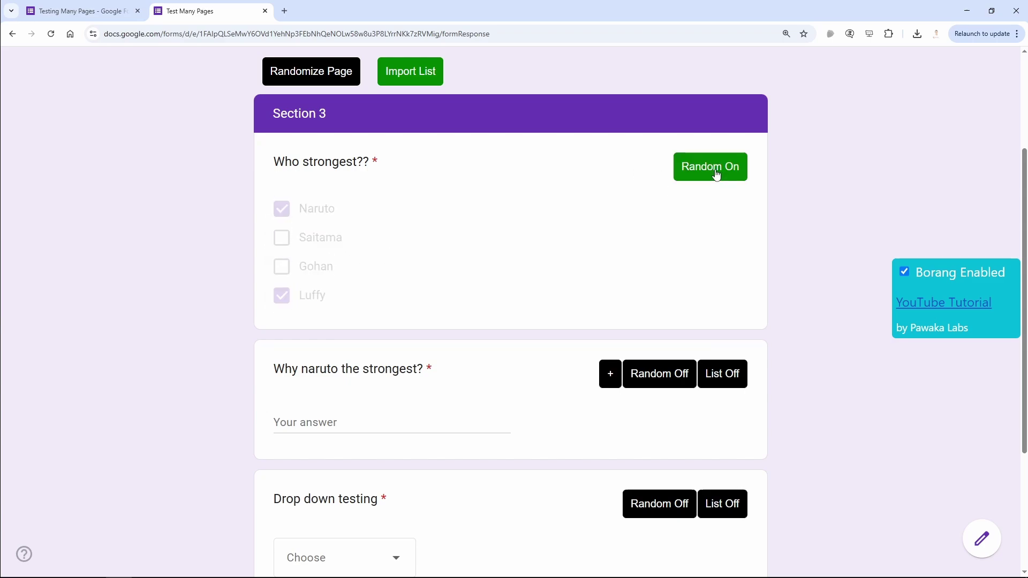
# Answer 'Why naruto the strongest?' with 1 and fix it as a list answer
pyautogui.scroll(-3, 848, 181)
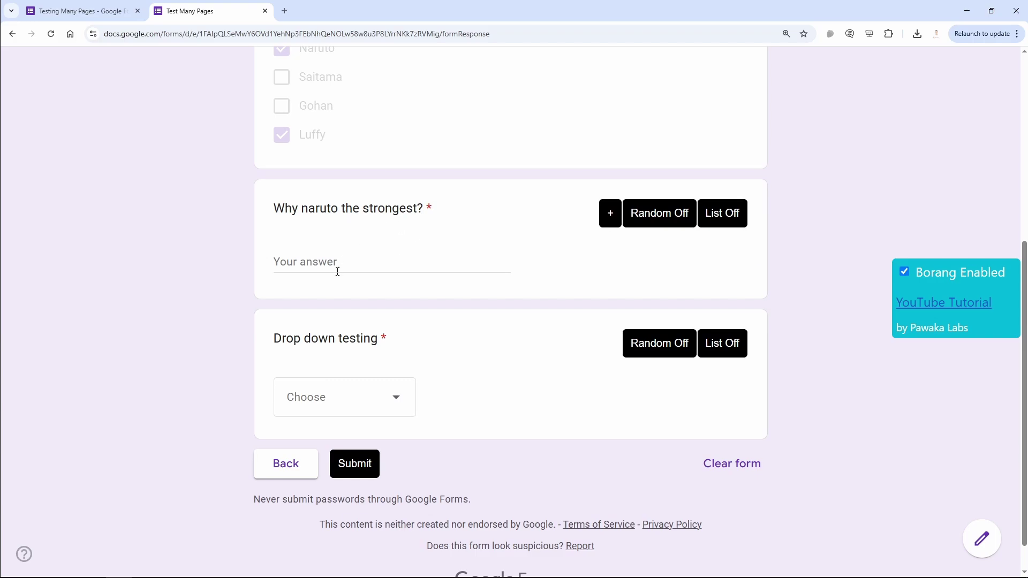
pyautogui.click(338, 271)
pyautogui.write('1')
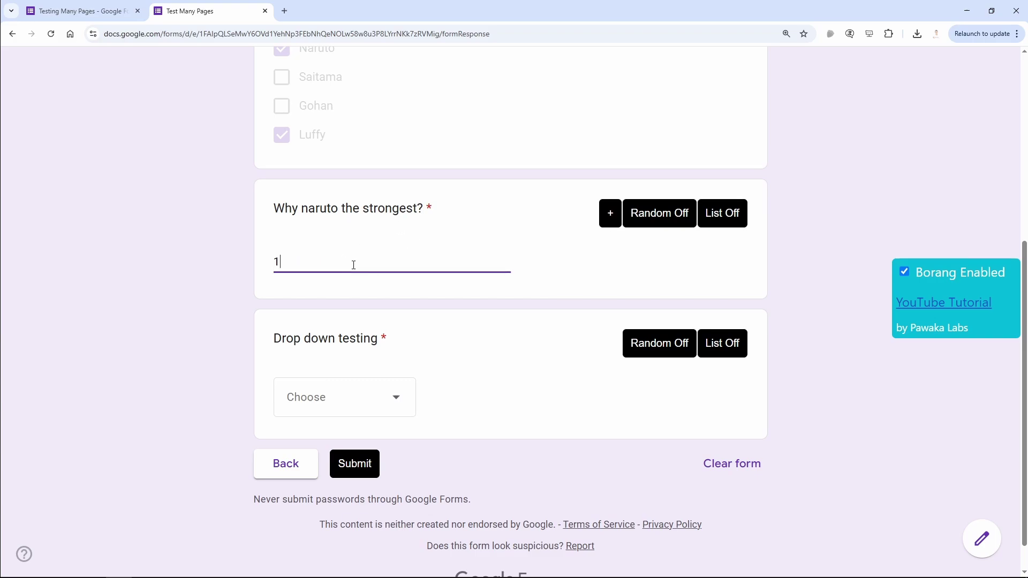
pyautogui.click(729, 215)
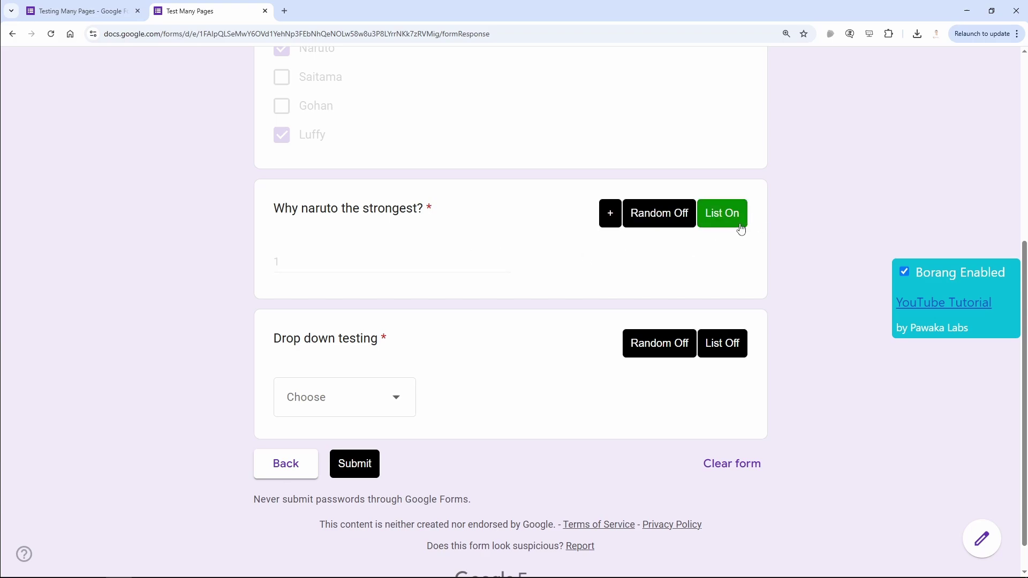
pyautogui.click(730, 216)
pyautogui.click(728, 216)
# Choose Option 1 in 'Drop down testing' and fix it as a list answer
pyautogui.scroll(-1, 832, 231)
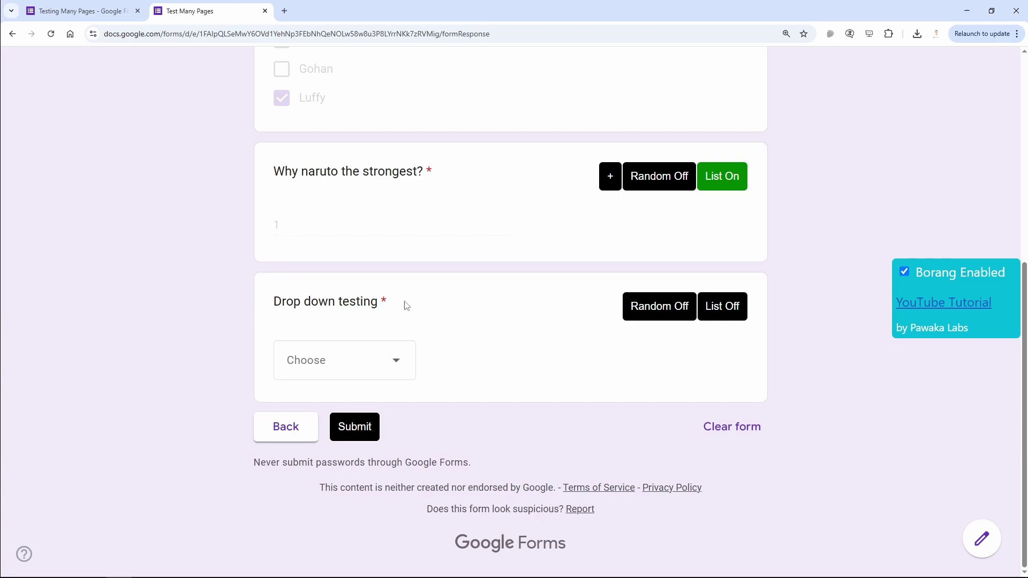
pyautogui.click(399, 363)
pyautogui.click(341, 411)
pyautogui.click(733, 309)
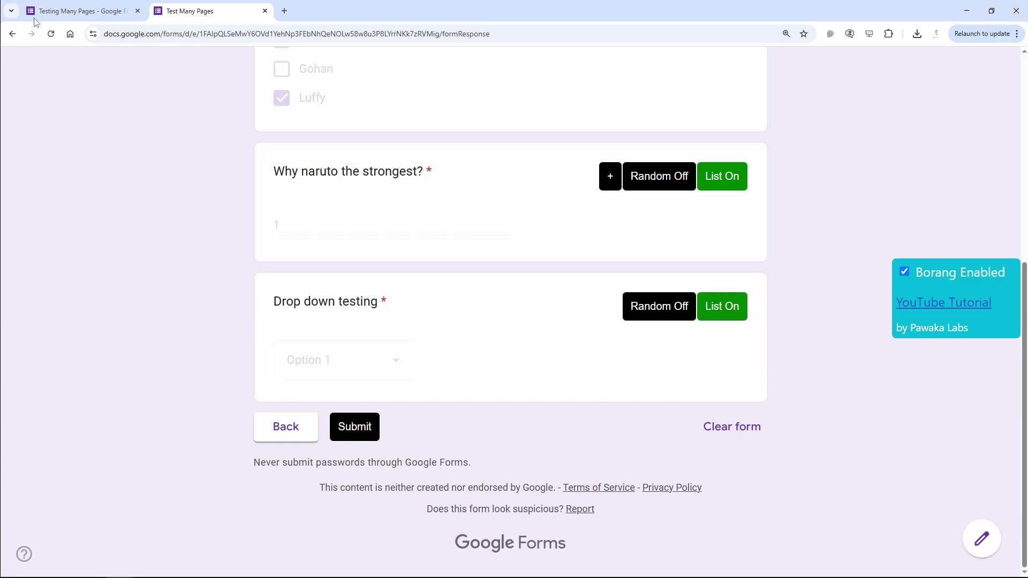
# Check the responses page shows 0 responses, then start repeated submission of the filled form
pyautogui.click(80, 9)
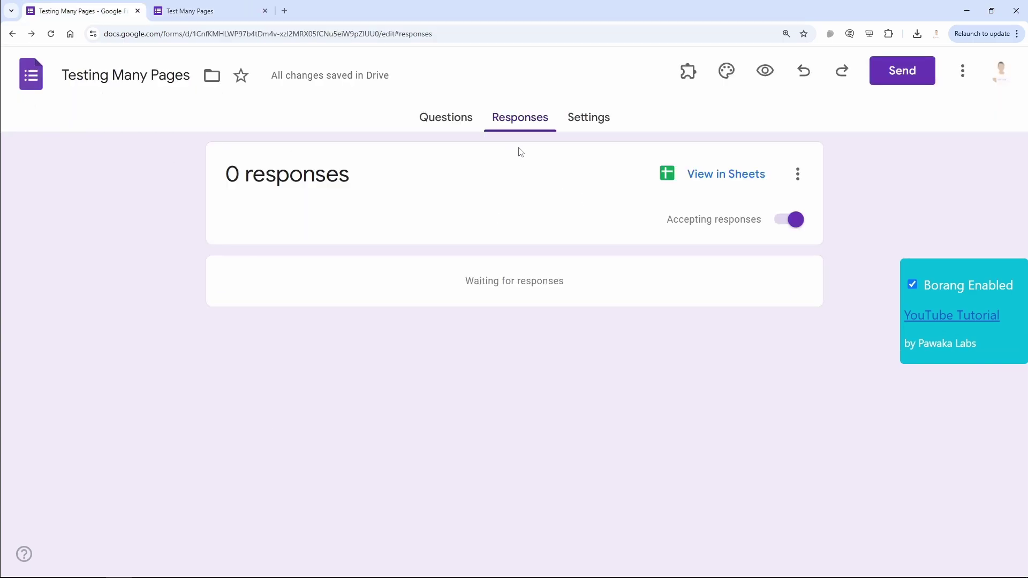
pyautogui.moveTo(227, 174); pyautogui.dragTo(408, 177)
pyautogui.click(327, 177)
pyautogui.click(202, 10)
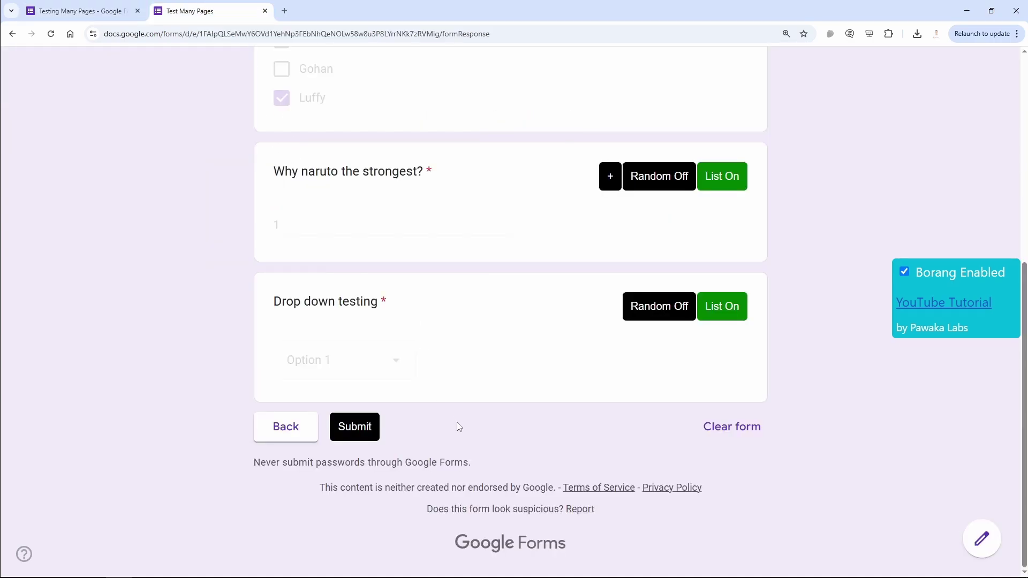
pyautogui.click(364, 430)
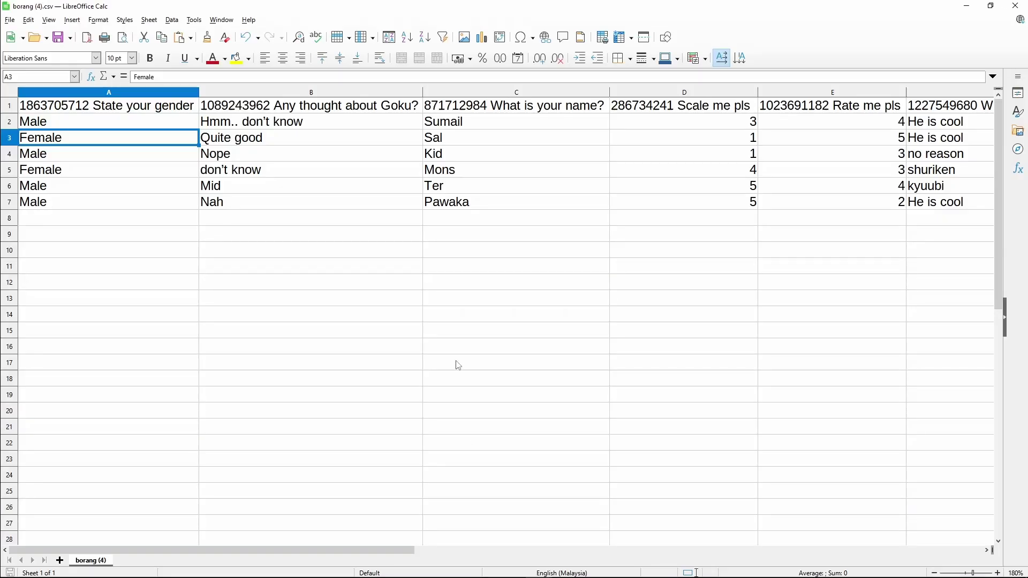
pyautogui.click(54, 121)
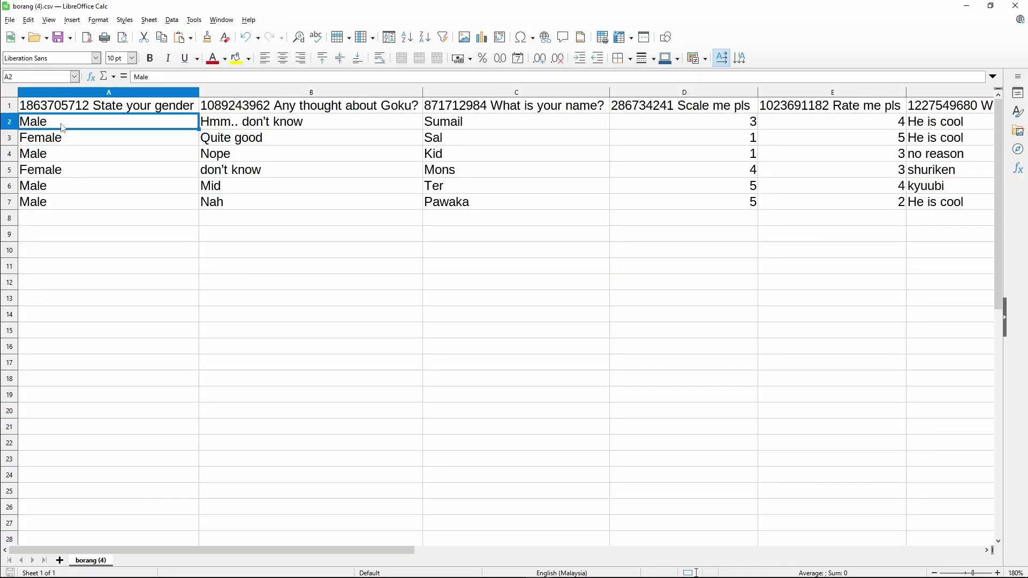
pyautogui.click(46, 206)
pyautogui.click(48, 126)
pyautogui.click(64, 109)
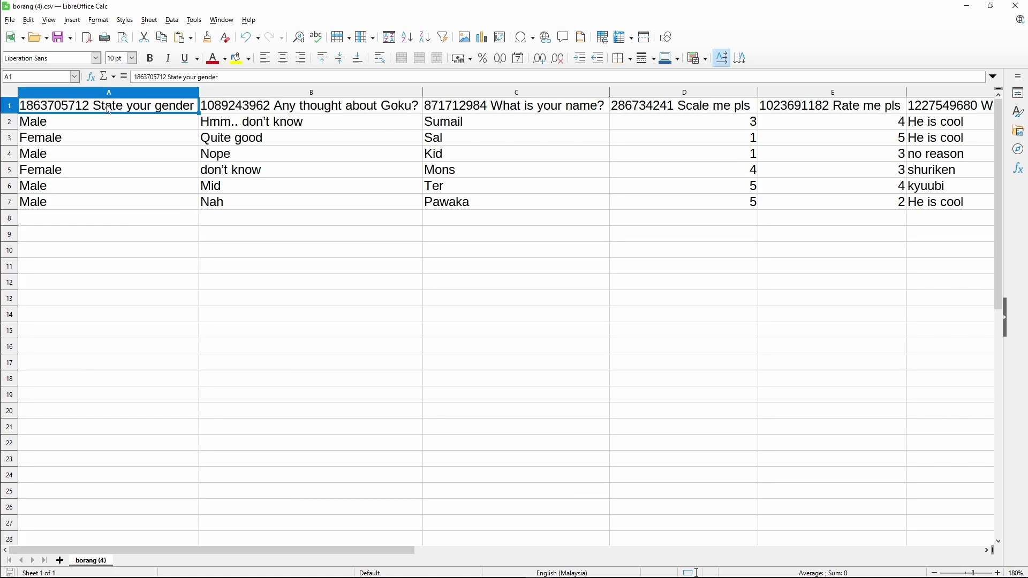
pyautogui.click(967, 6)
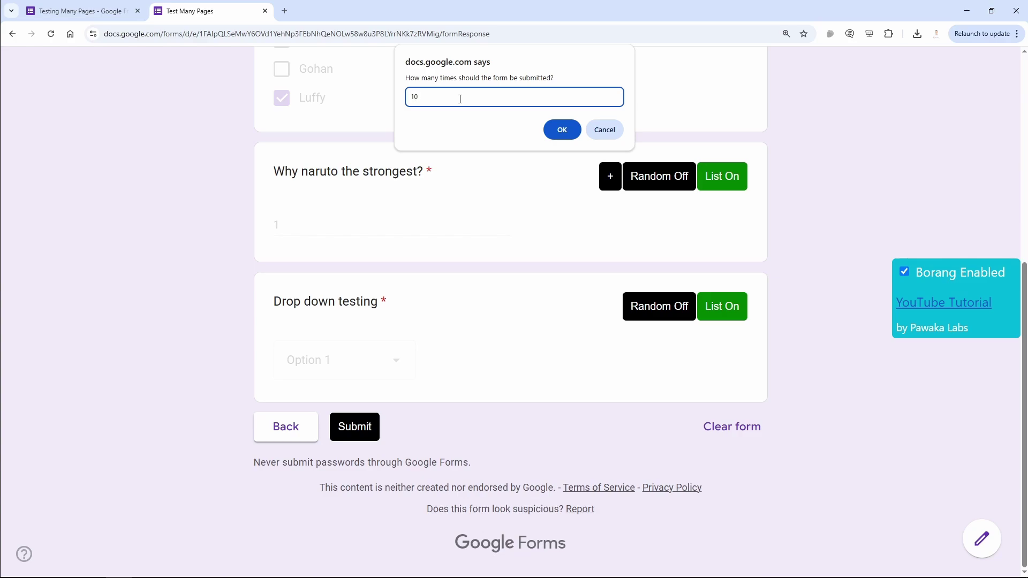
# Submit the form 10 times, confirm 10 / 10 completed, and view the responses page
pyautogui.press('BackSpace')
pyautogui.click(561, 130)
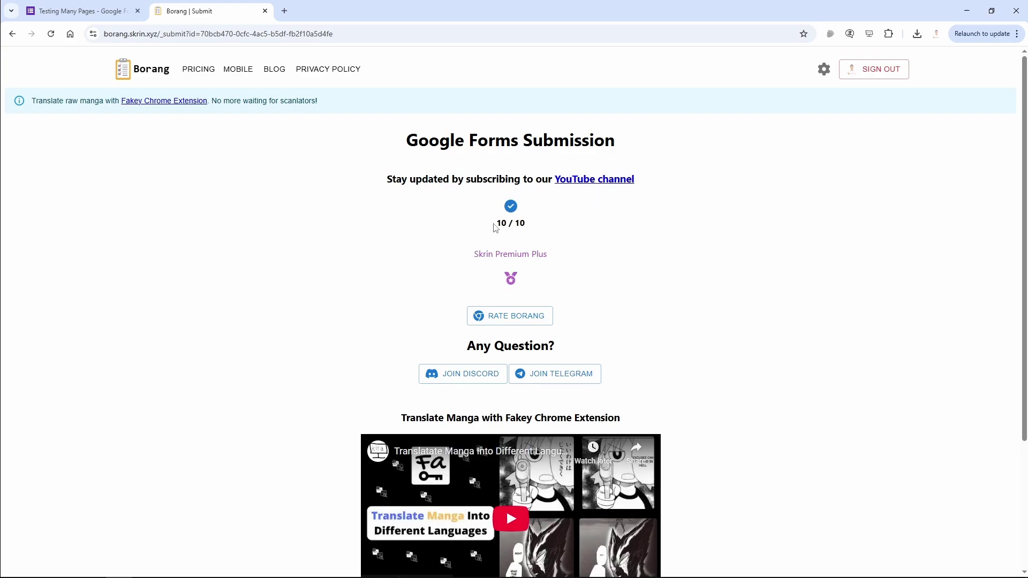
pyautogui.moveTo(495, 227); pyautogui.dragTo(588, 231)
pyautogui.click(588, 231)
pyautogui.click(81, 10)
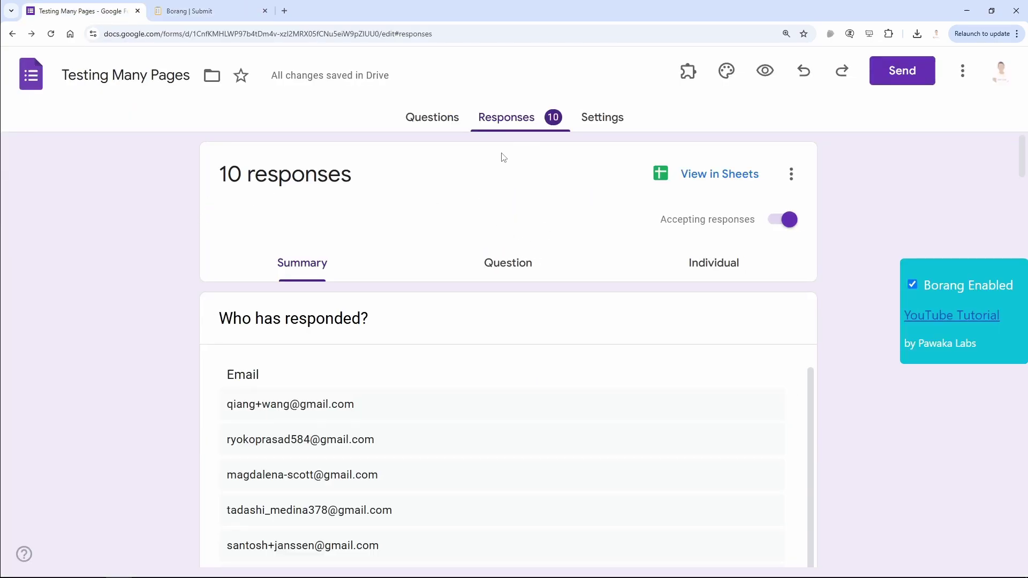
# Scroll through the 10-response summary and inspect the 'Any thought about Goku?' bar chart
pyautogui.scroll(-10, 133, 255)
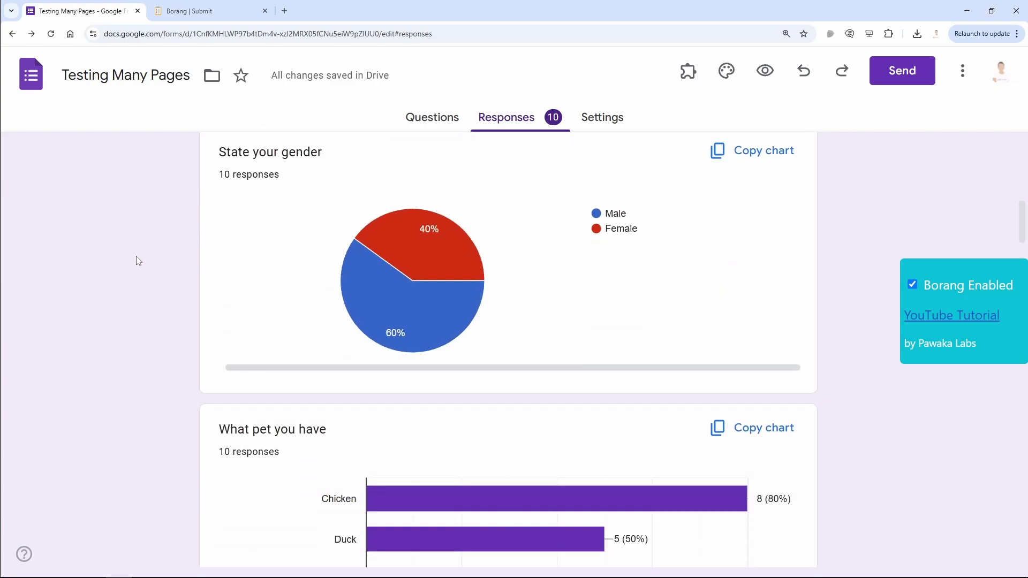
pyautogui.scroll(-5, 136, 256)
pyautogui.scroll(-4, 133, 252)
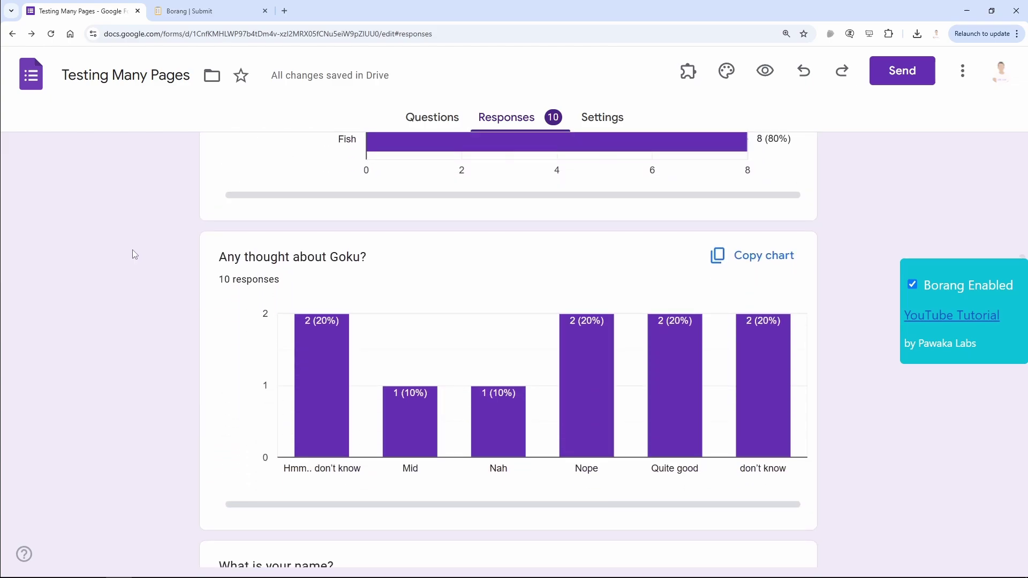
pyautogui.scroll(-1, 133, 249)
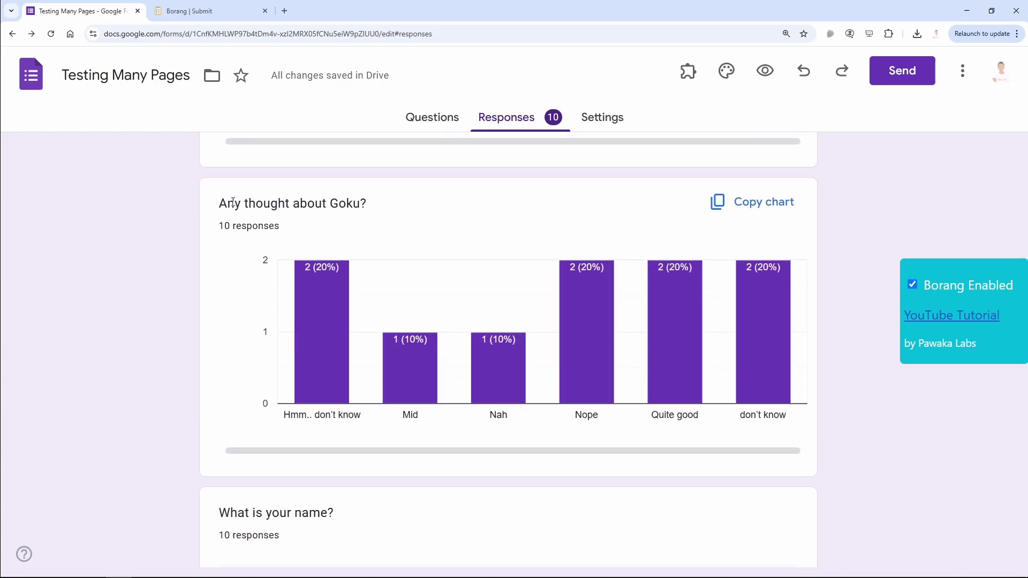
pyautogui.moveTo(221, 208); pyautogui.dragTo(394, 210)
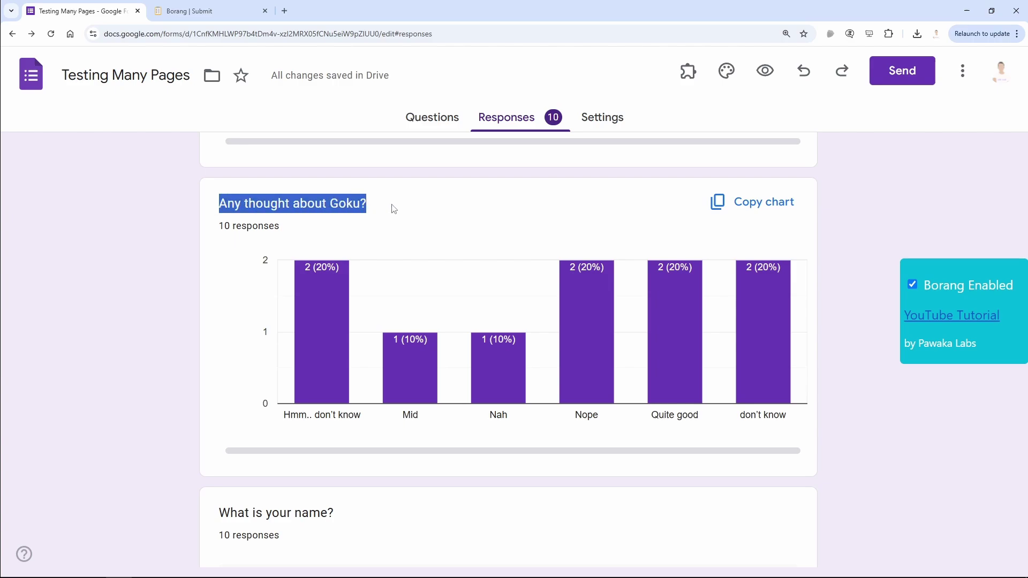
pyautogui.click(413, 208)
pyautogui.moveTo(423, 381)
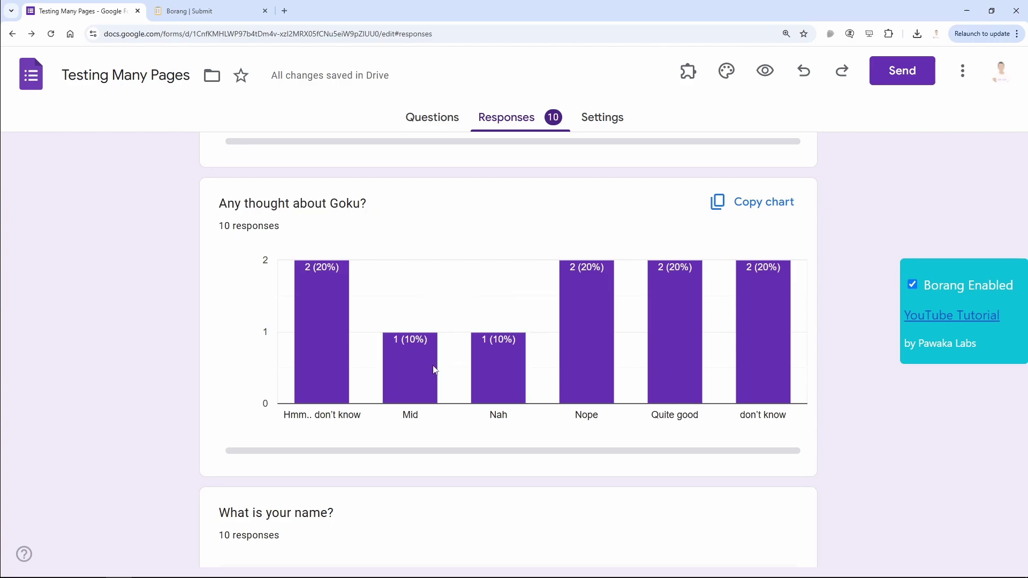
pyautogui.moveTo(504, 370)
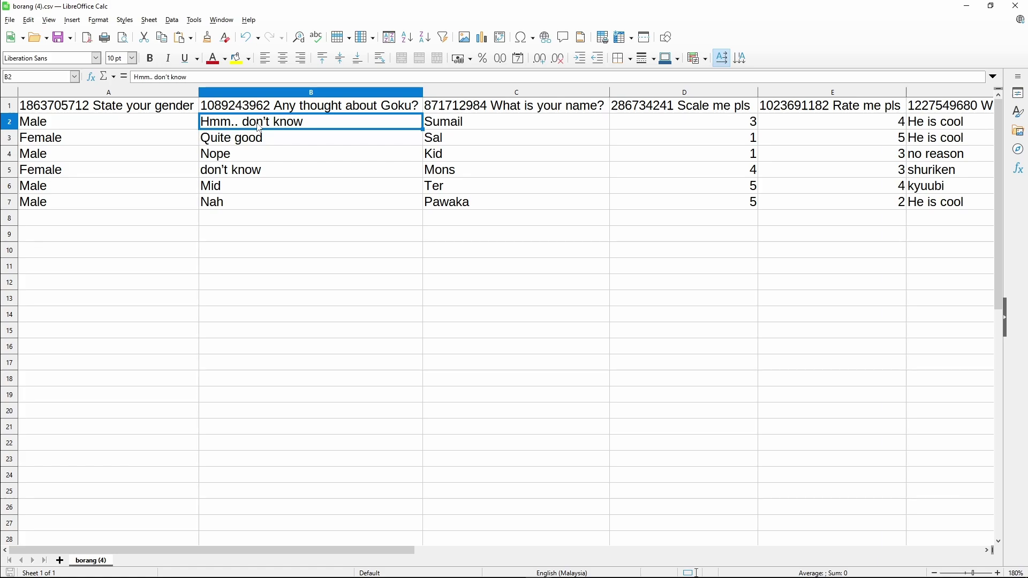
# Step through the Goku answers in column B, from Quite good down to Nah
pyautogui.press('Down')
pyautogui.press('Down')
pyautogui.press('Down')
pyautogui.press('Down')
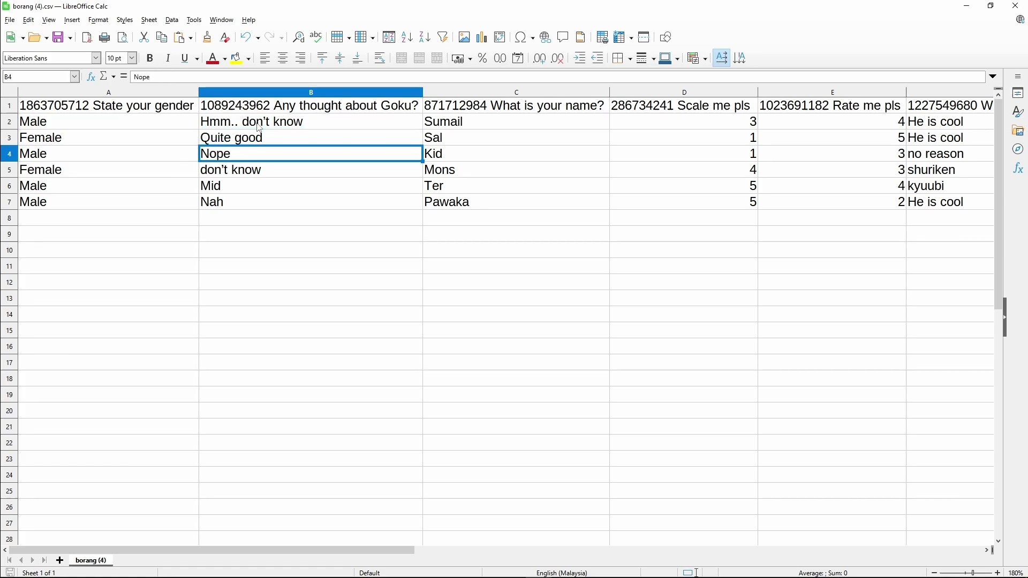
pyautogui.press('Down')
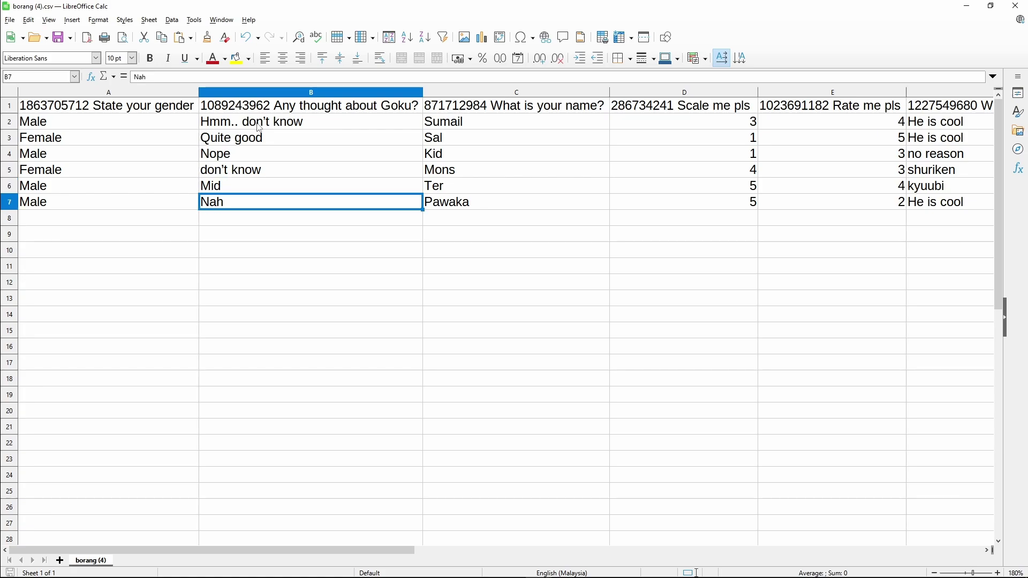
pyautogui.press('Up')
pyautogui.press('Up')
pyautogui.press('Up')
pyautogui.press('Up')
pyautogui.press('Up')
pyautogui.press('Down')
pyautogui.press('Down')
pyautogui.press('Down')
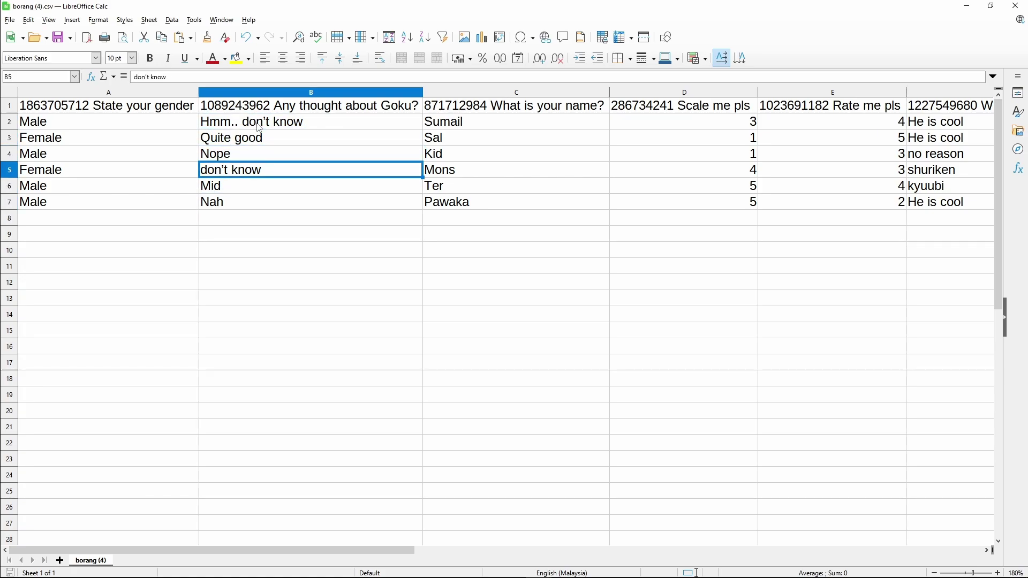
# Return to the response summary and scroll to the 'Who strongest??' chart (Naruto 7, Luffy 8)
pyautogui.hotkey('alt', 'Tab')
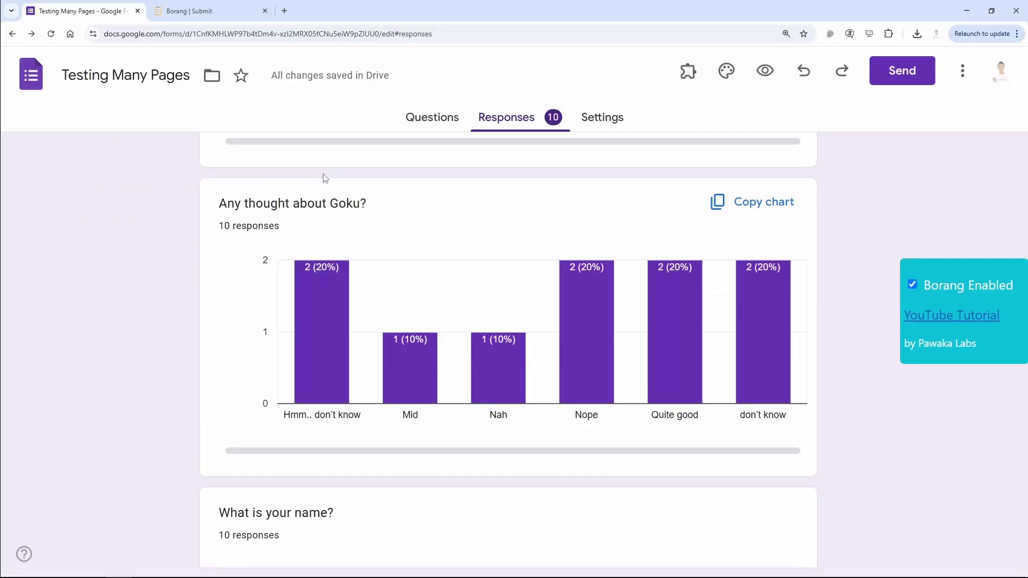
pyautogui.moveTo(406, 390)
pyautogui.scroll(-10, 869, 214)
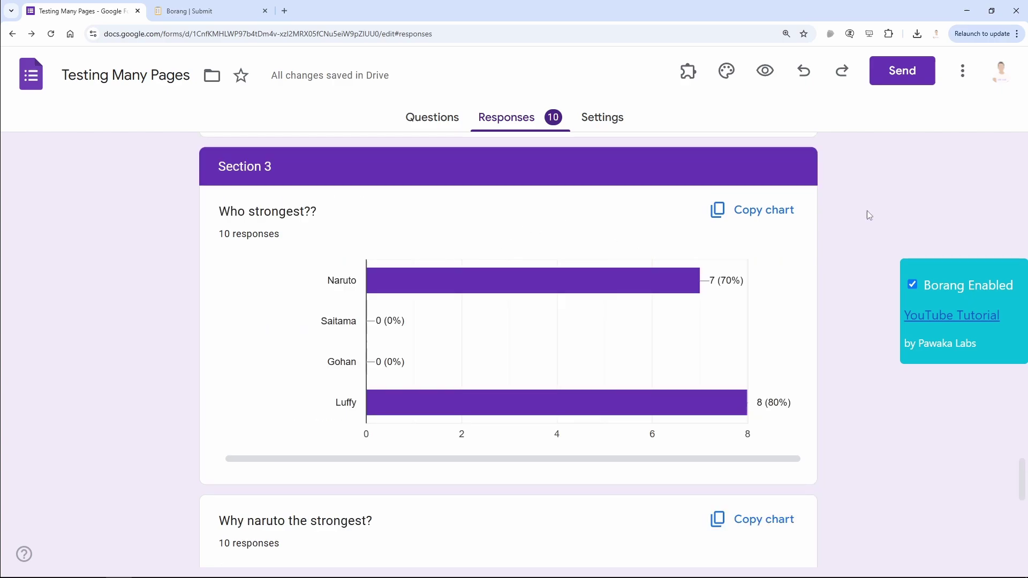